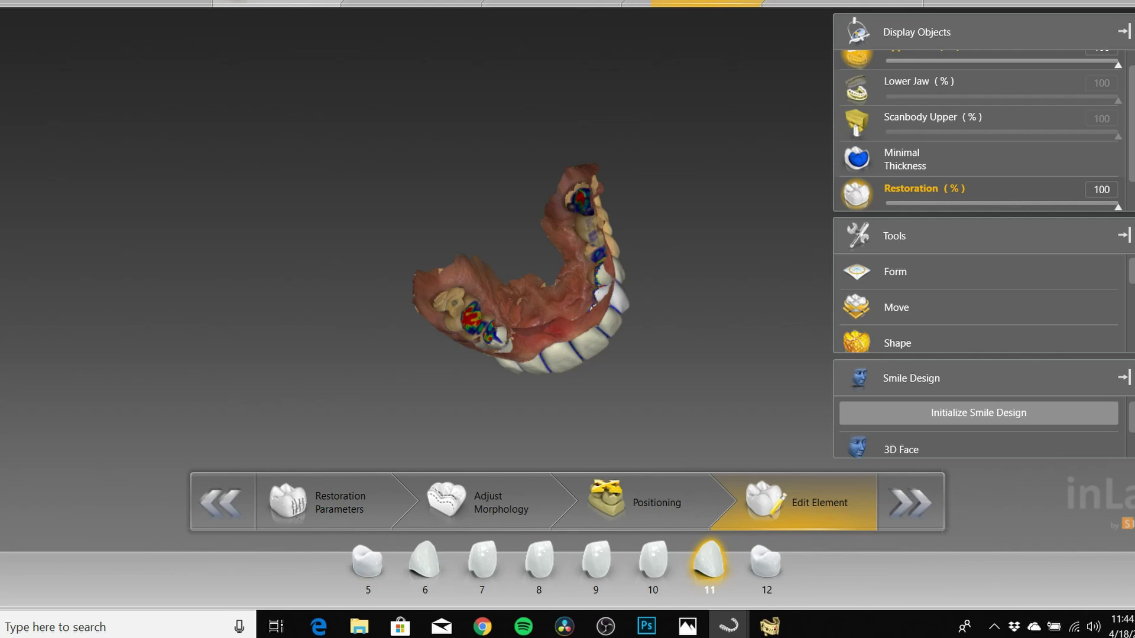
Step: Leave the restoration design for teeth 5–12 and return to the model editing stage
{"action": "left_click", "coordinate": [277, 3]}
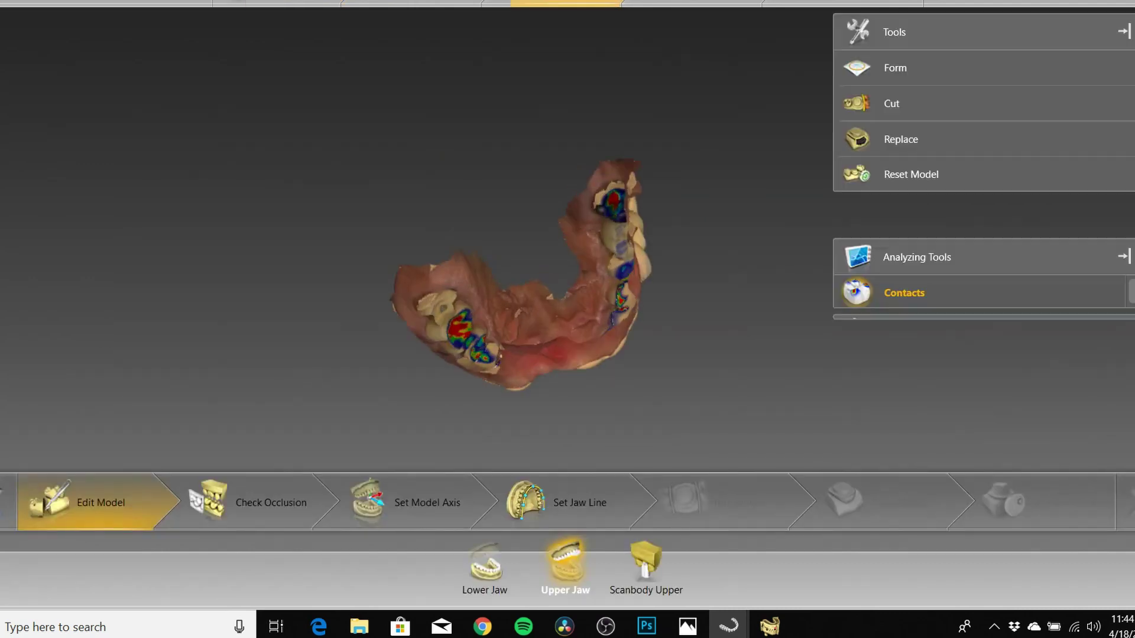
Step: Turn the upper jaw to an occlusal view, hide the Contacts colour map, and start Replace
{"action": "scroll", "coordinate": [629, 84], "scroll_direction": "up", "scroll_amount": 5}
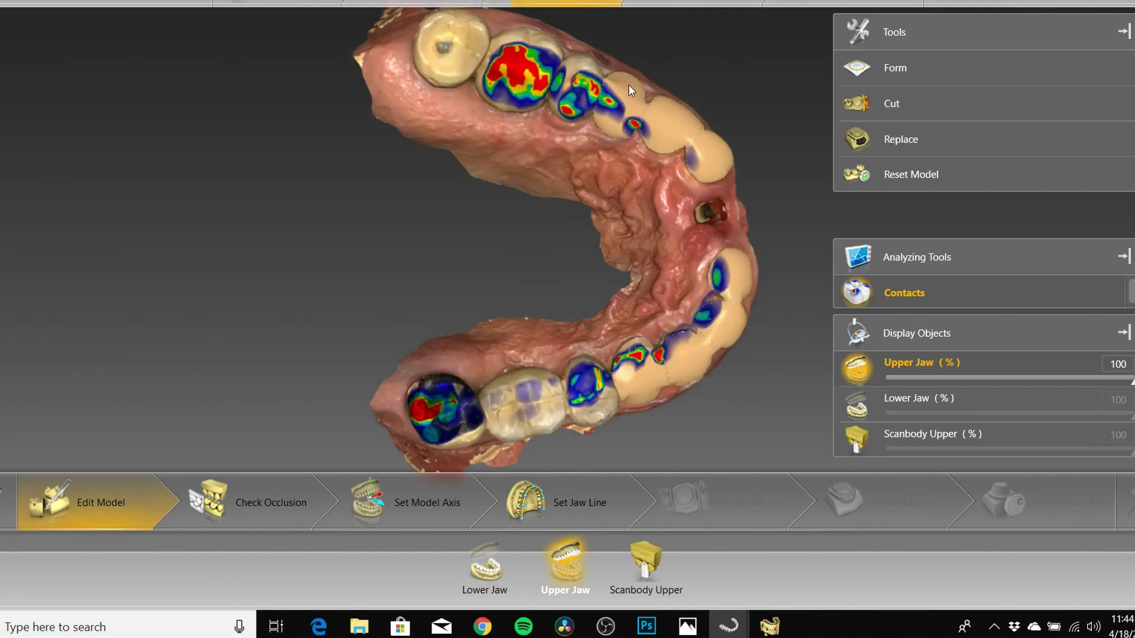
{"action": "right_click_drag", "start_coordinate": [669, 58], "coordinate": [589, 219]}
{"action": "right_click_drag", "start_coordinate": [760, 152], "coordinate": [509, 224]}
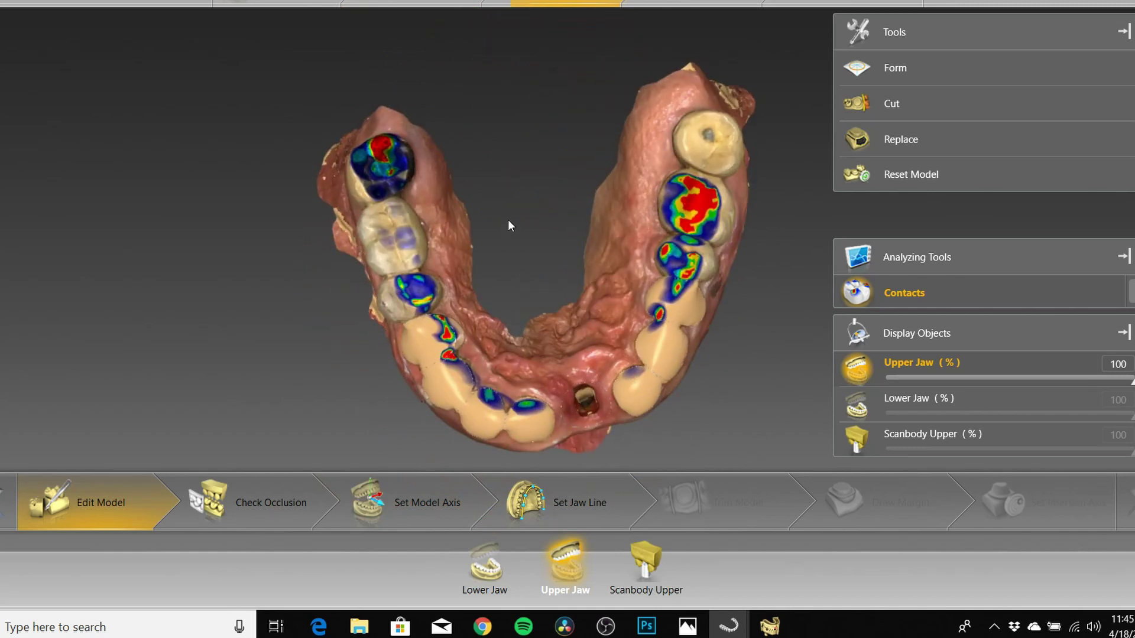
{"action": "scroll", "coordinate": [537, 250], "scroll_direction": "up", "scroll_amount": 5}
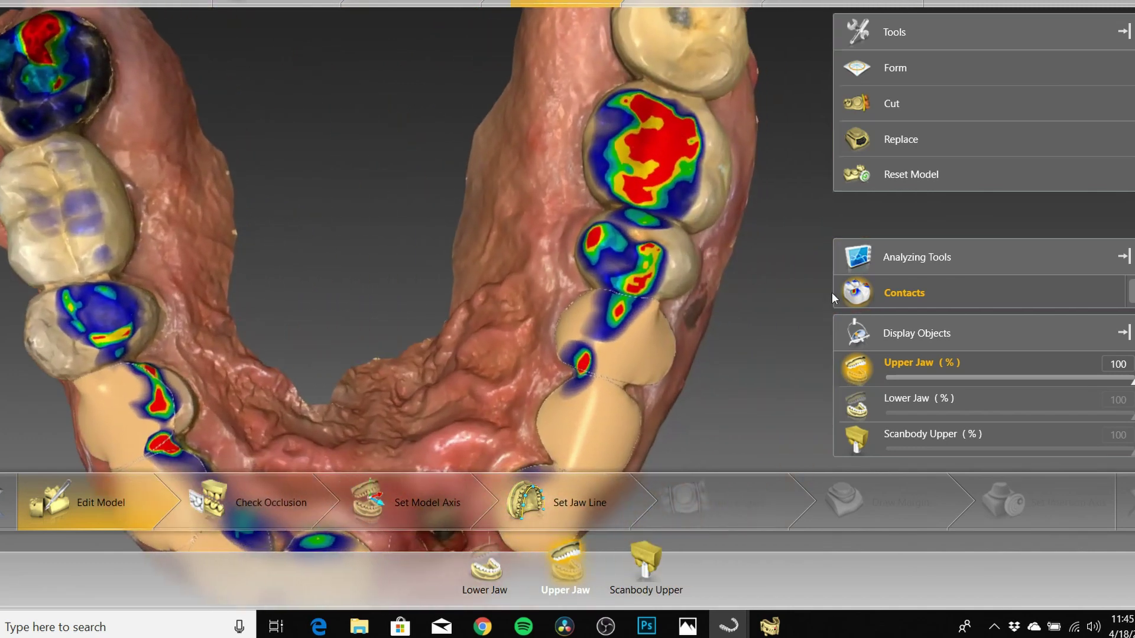
{"action": "left_click", "coordinate": [863, 296]}
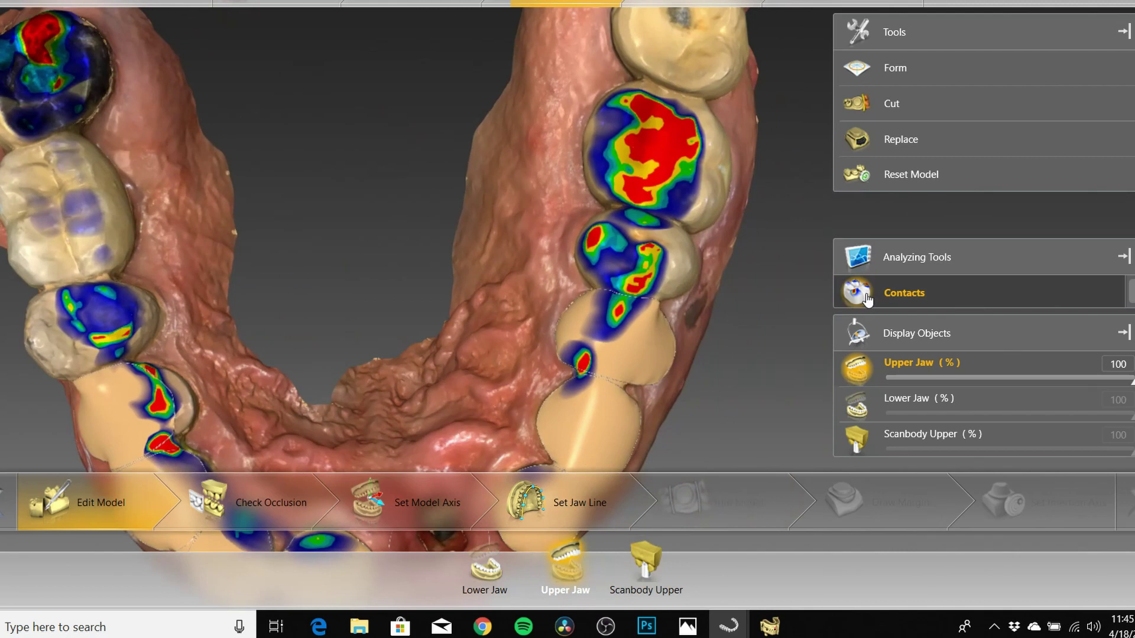
{"action": "scroll", "coordinate": [775, 375], "scroll_direction": "up", "scroll_amount": 2}
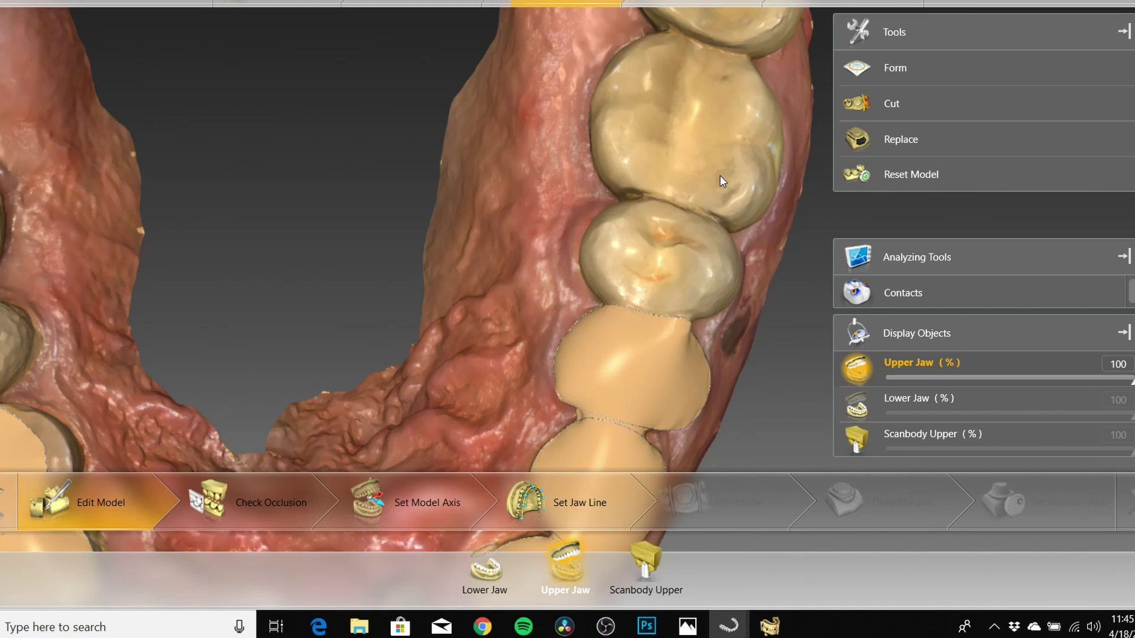
{"action": "middle_click_drag", "start_coordinate": [721, 180], "coordinate": [701, 236]}
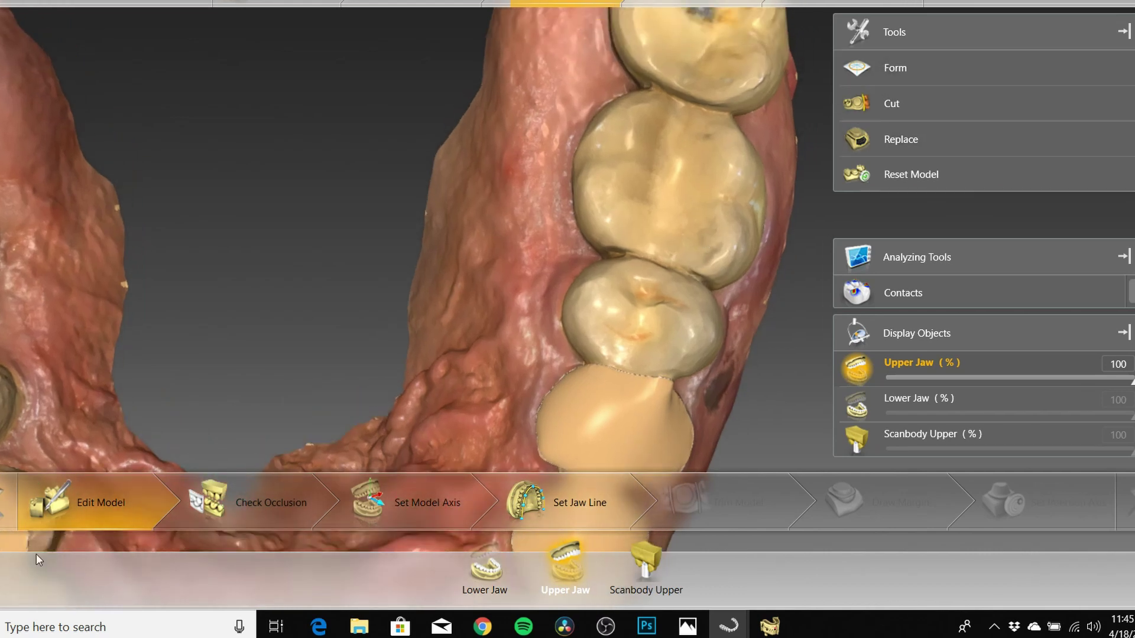
{"action": "left_click", "coordinate": [935, 140]}
Step: Accept the Replace warning and begin tracing the outline along the back teeth's gum margin
{"action": "left_click", "coordinate": [733, 331]}
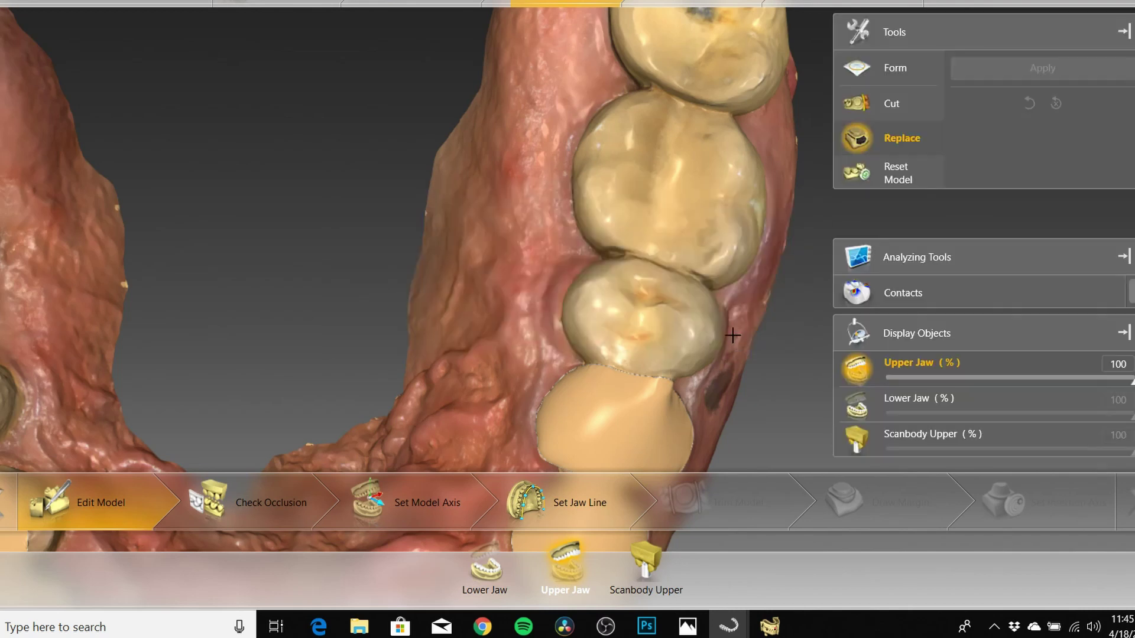
{"action": "scroll", "coordinate": [722, 319], "scroll_direction": "down", "scroll_amount": 3}
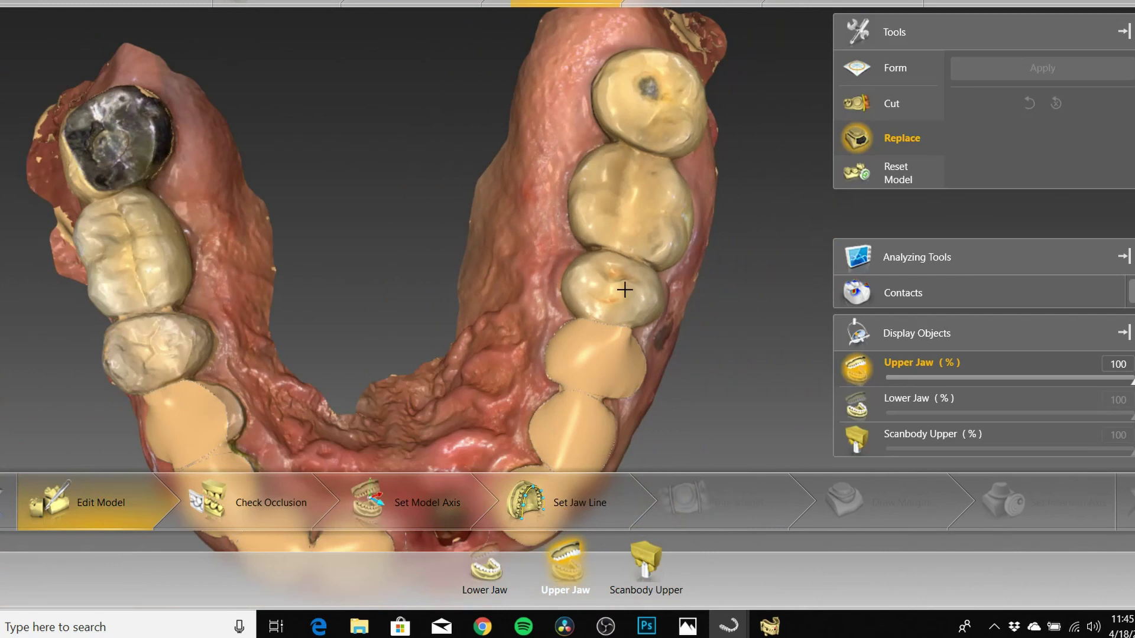
{"action": "right_click_drag", "start_coordinate": [286, 385], "coordinate": [273, 318]}
{"action": "scroll", "coordinate": [361, 316], "scroll_direction": "up", "scroll_amount": 3}
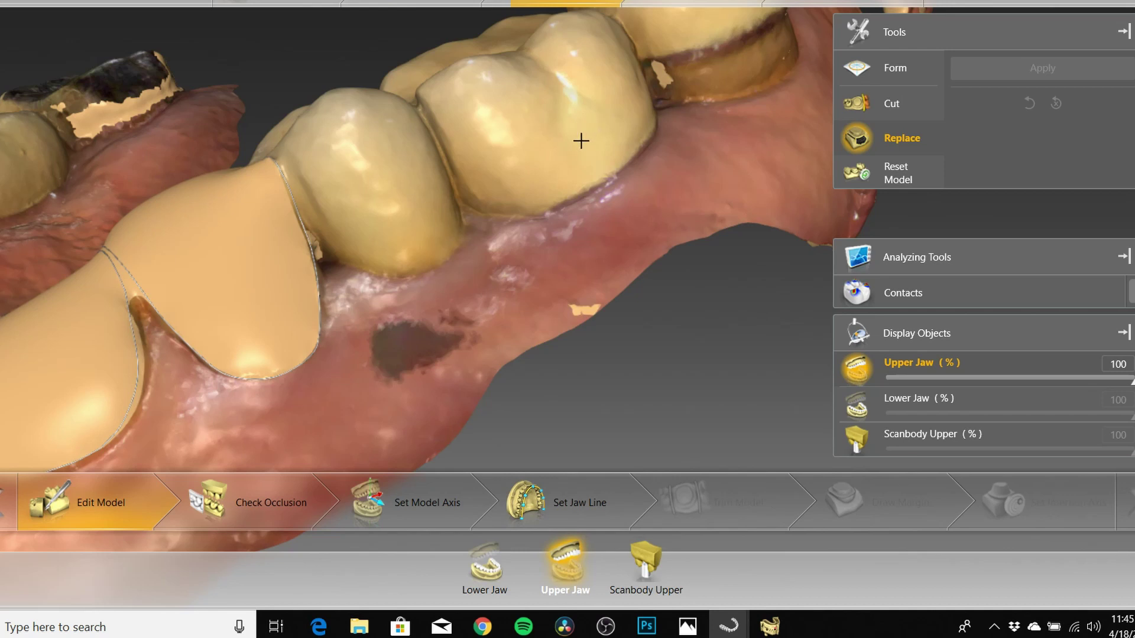
{"action": "scroll", "coordinate": [400, 233], "scroll_direction": "up", "scroll_amount": 2}
{"action": "scroll", "coordinate": [168, 125], "scroll_direction": "down", "scroll_amount": 1}
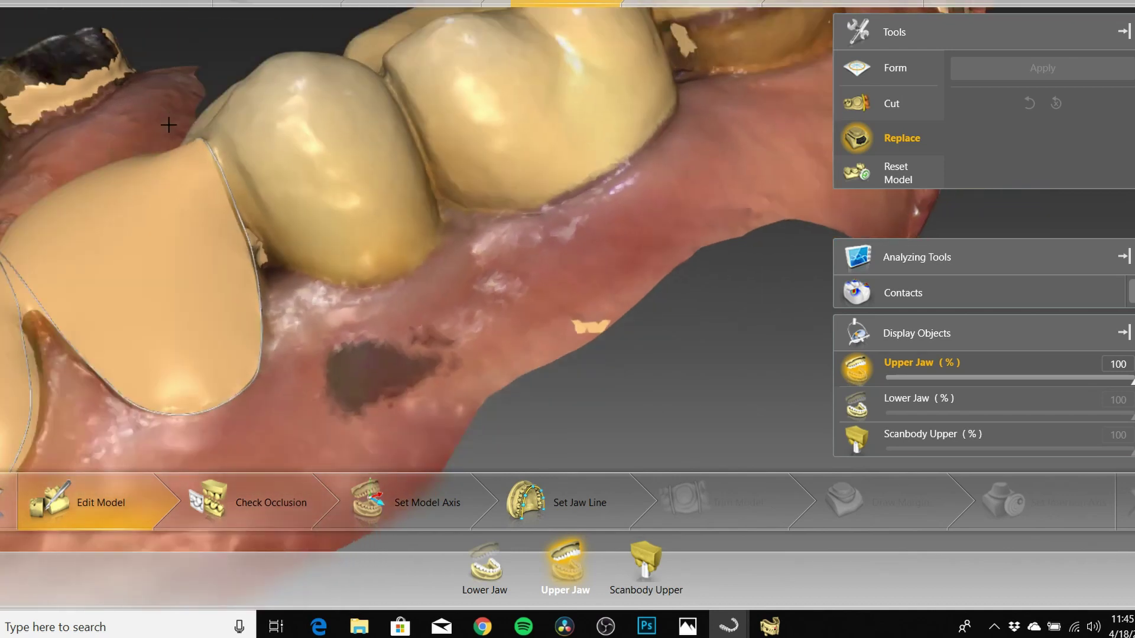
{"action": "left_click", "coordinate": [211, 137]}
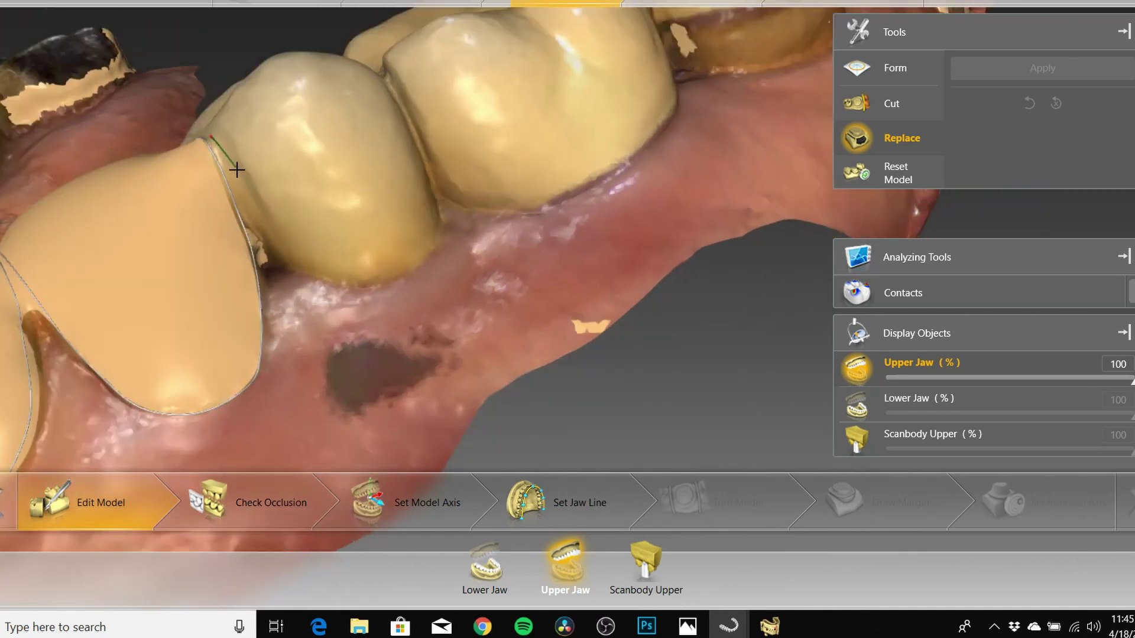
{"action": "left_click", "coordinate": [250, 213]}
{"action": "left_click", "coordinate": [289, 262]}
{"action": "left_click", "coordinate": [347, 282]}
{"action": "left_click", "coordinate": [381, 283]}
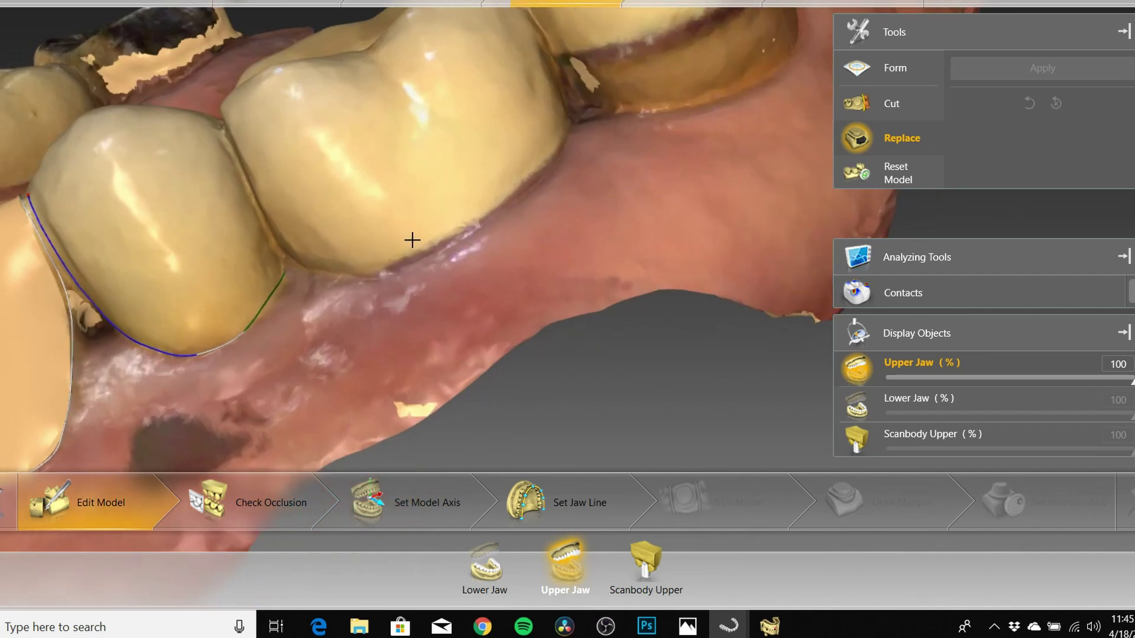
Step: Continue the Replace outline along the molar gum line and up between the teeth
{"action": "right_click_drag", "start_coordinate": [412, 240], "coordinate": [183, 278]}
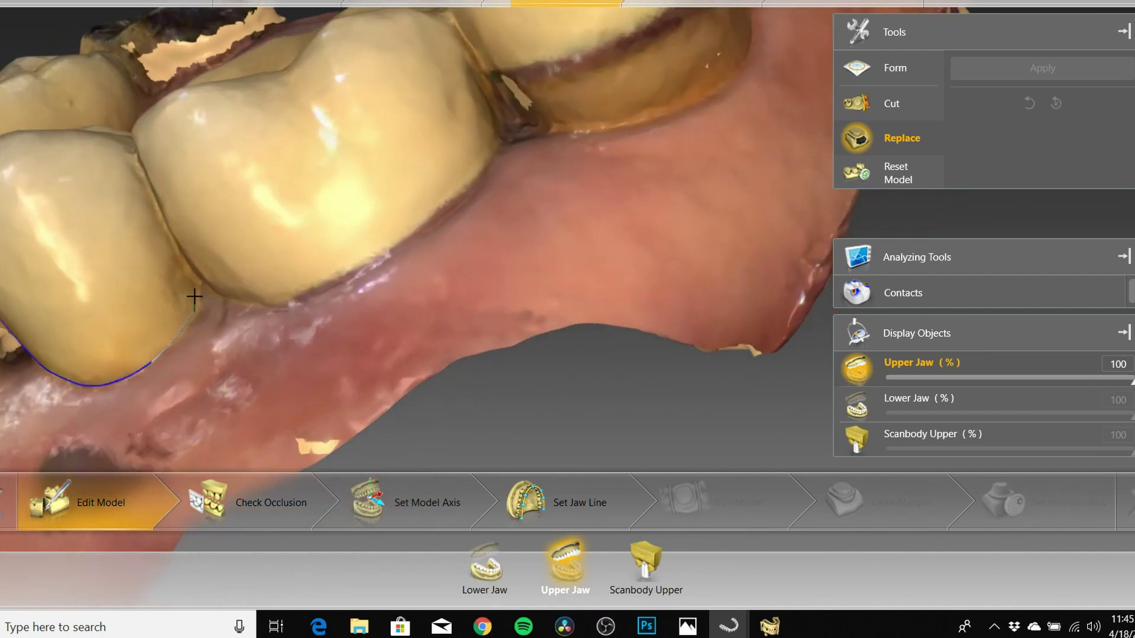
{"action": "left_click", "coordinate": [194, 289]}
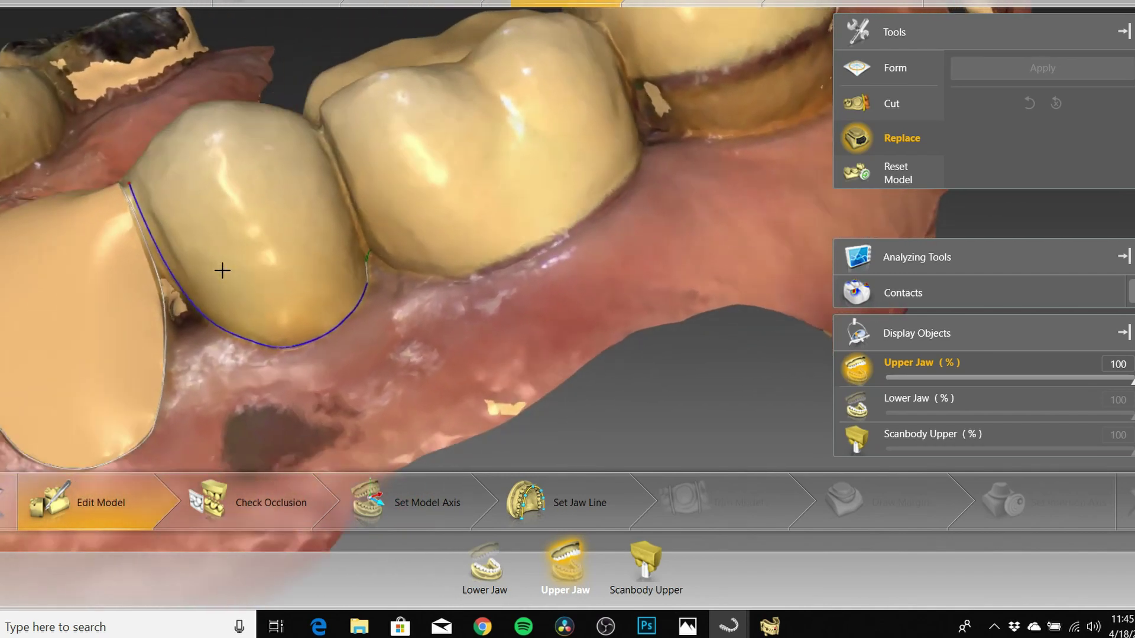
{"action": "left_click", "coordinate": [377, 259]}
{"action": "left_click", "coordinate": [418, 272]}
{"action": "left_click", "coordinate": [471, 274]}
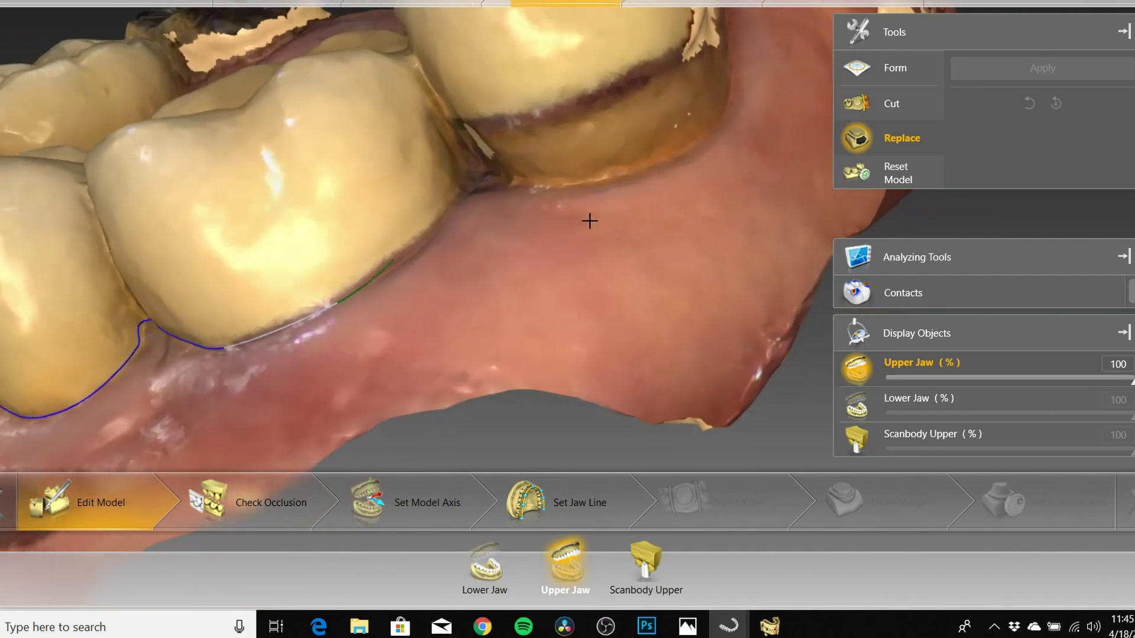
{"action": "left_click", "coordinate": [450, 226]}
{"action": "left_click", "coordinate": [472, 184]}
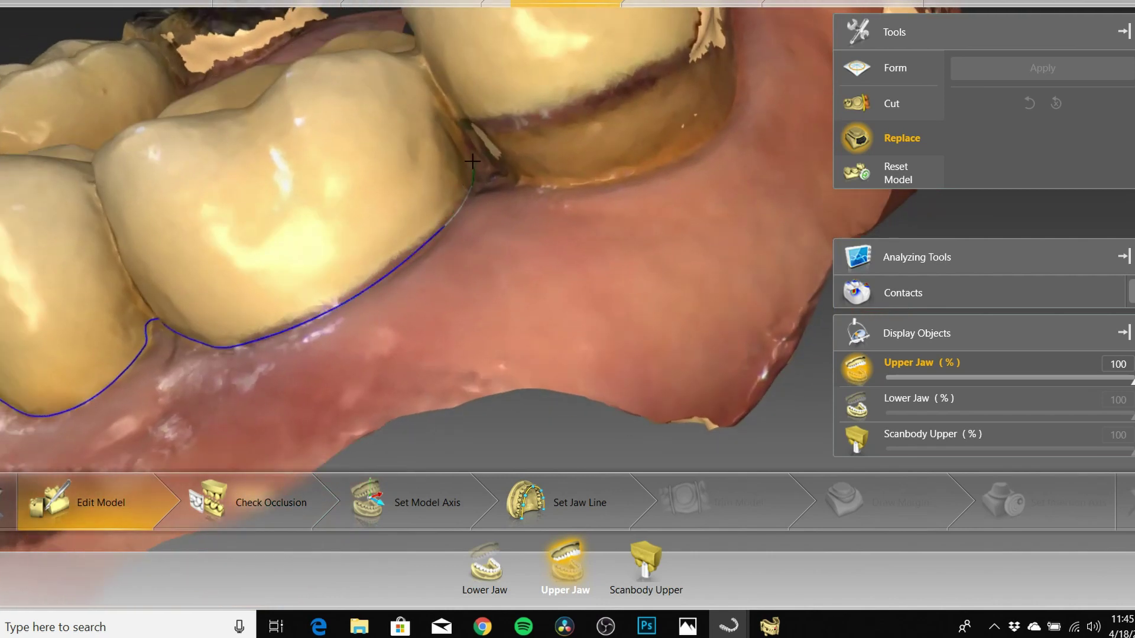
{"action": "left_click", "coordinate": [459, 141]}
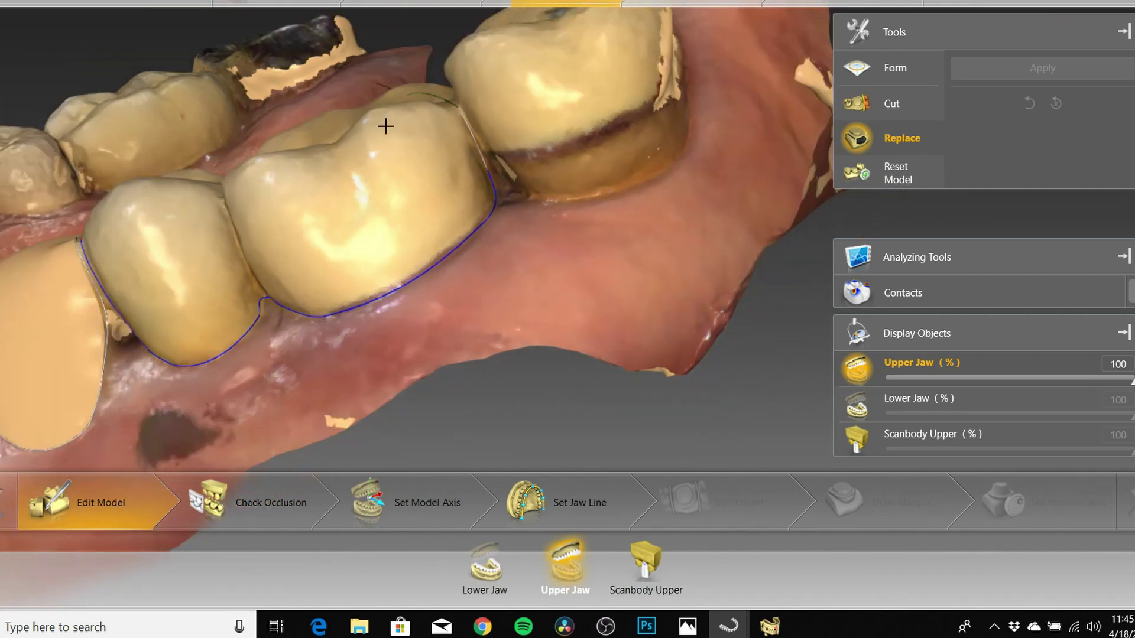
{"action": "right_click_drag", "start_coordinate": [385, 126], "coordinate": [475, 408]}
Step: Extend the margin outline between the molars and close it around the teeth to replace
{"action": "scroll", "coordinate": [475, 408], "scroll_direction": "up", "scroll_amount": 5}
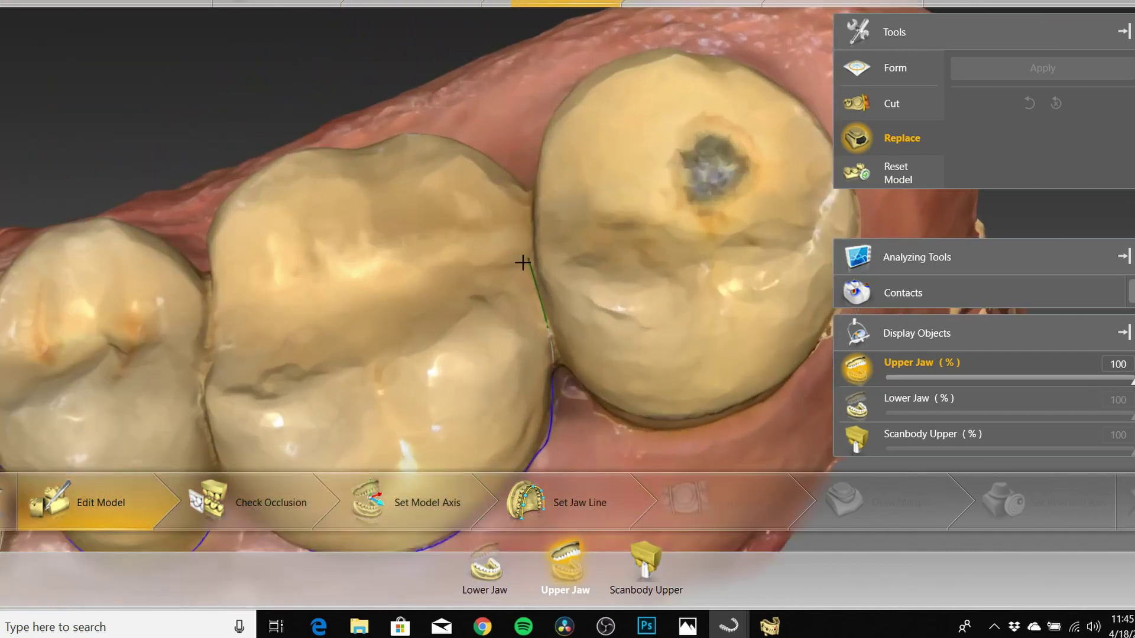
{"action": "left_click", "coordinate": [528, 254]}
{"action": "scroll", "coordinate": [508, 189], "scroll_direction": "down", "scroll_amount": 5}
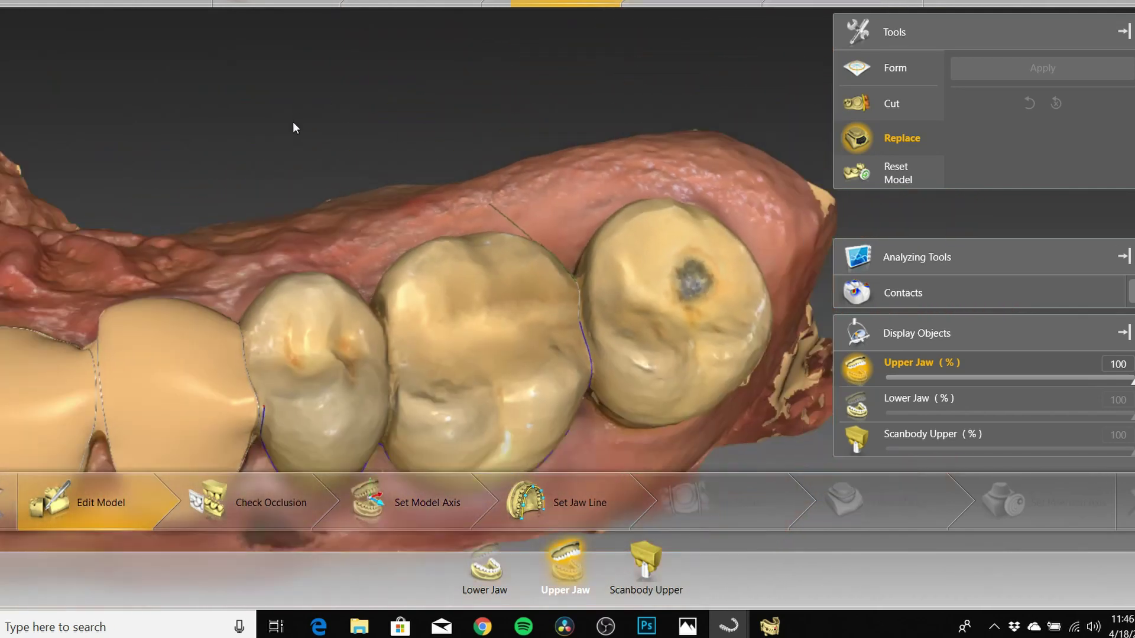
{"action": "right_click_drag", "start_coordinate": [294, 128], "coordinate": [605, 236]}
{"action": "scroll", "coordinate": [526, 291], "scroll_direction": "up", "scroll_amount": 5}
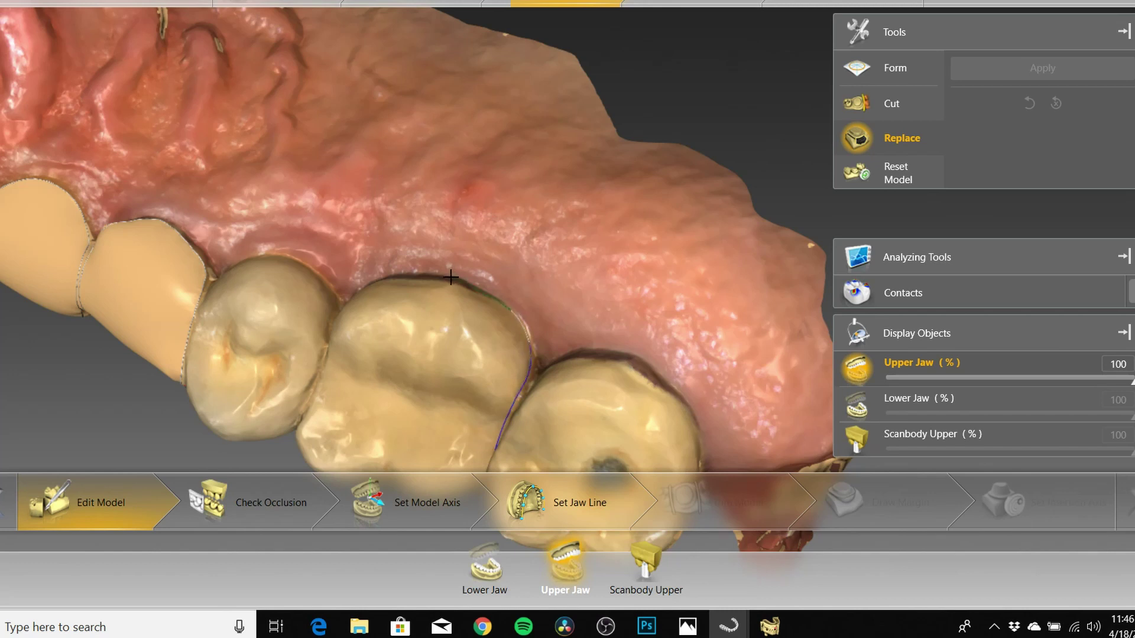
{"action": "right_click_drag", "start_coordinate": [431, 299], "coordinate": [449, 254]}
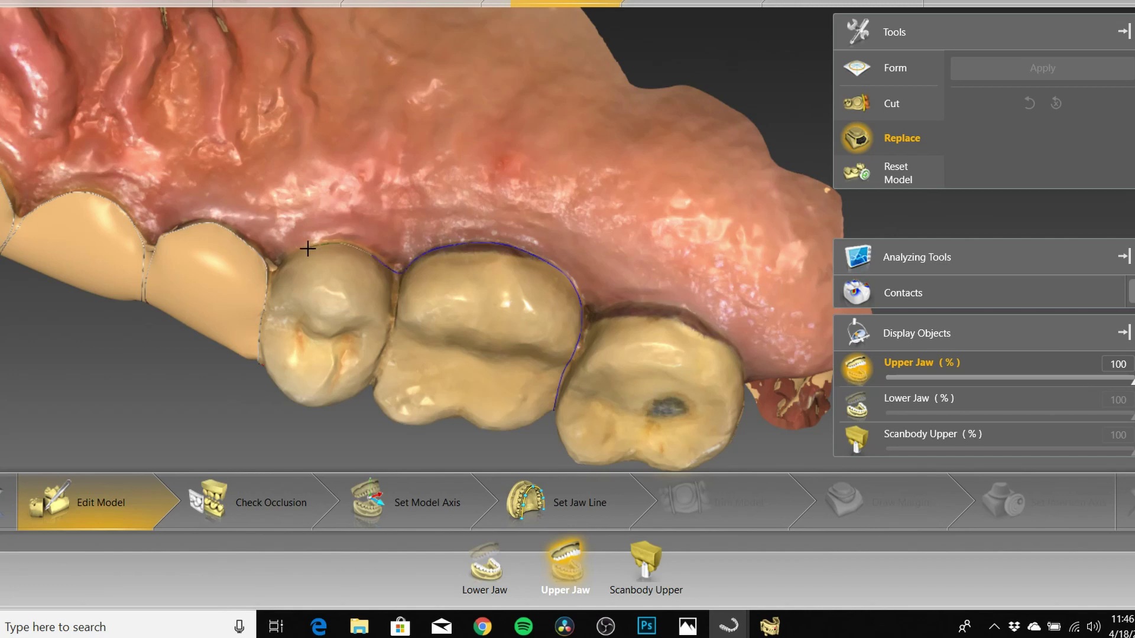
{"action": "middle_click_drag", "start_coordinate": [287, 266], "coordinate": [644, 101]}
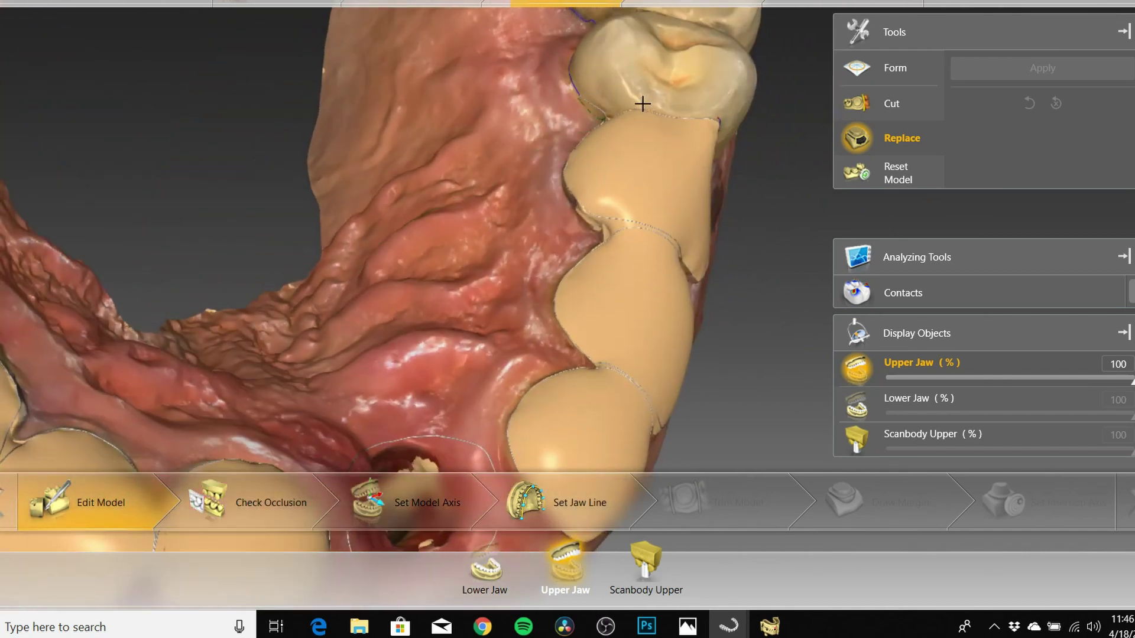
{"action": "scroll", "coordinate": [577, 215], "scroll_direction": "up", "scroll_amount": 3}
{"action": "middle_click_drag", "start_coordinate": [577, 215], "coordinate": [608, 172]}
{"action": "left_click", "coordinate": [588, 193]}
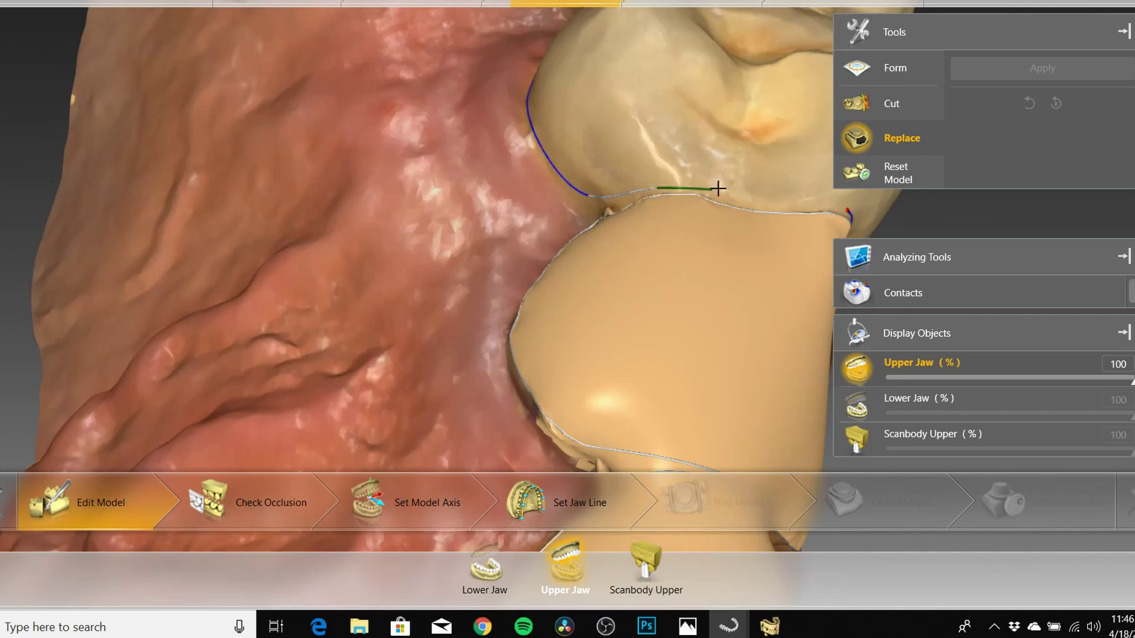
{"action": "left_click", "coordinate": [804, 189]}
Step: Redraw one section of the outline, then apply the replacement to the outlined teeth
{"action": "right_click_drag", "start_coordinate": [813, 193], "coordinate": [776, 200]}
{"action": "left_click", "coordinate": [776, 200]}
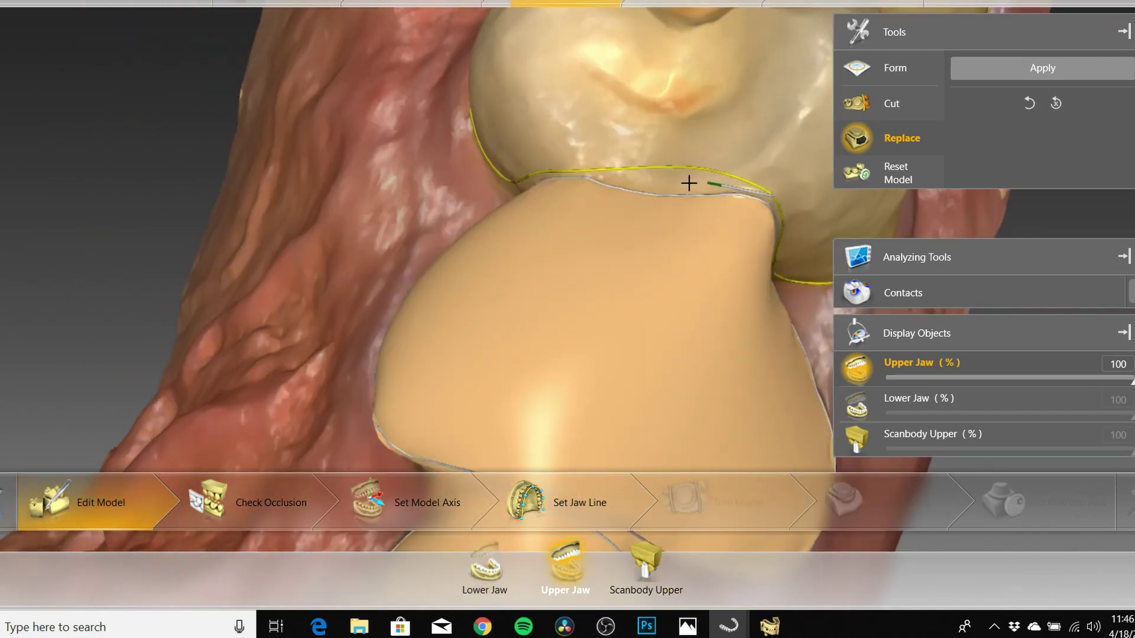
{"action": "left_click", "coordinate": [571, 171]}
{"action": "scroll", "coordinate": [851, 197], "scroll_direction": "down", "scroll_amount": 3}
{"action": "right_click_drag", "start_coordinate": [838, 190], "coordinate": [583, 132]}
{"action": "scroll", "coordinate": [641, 165], "scroll_direction": "up", "scroll_amount": 2}
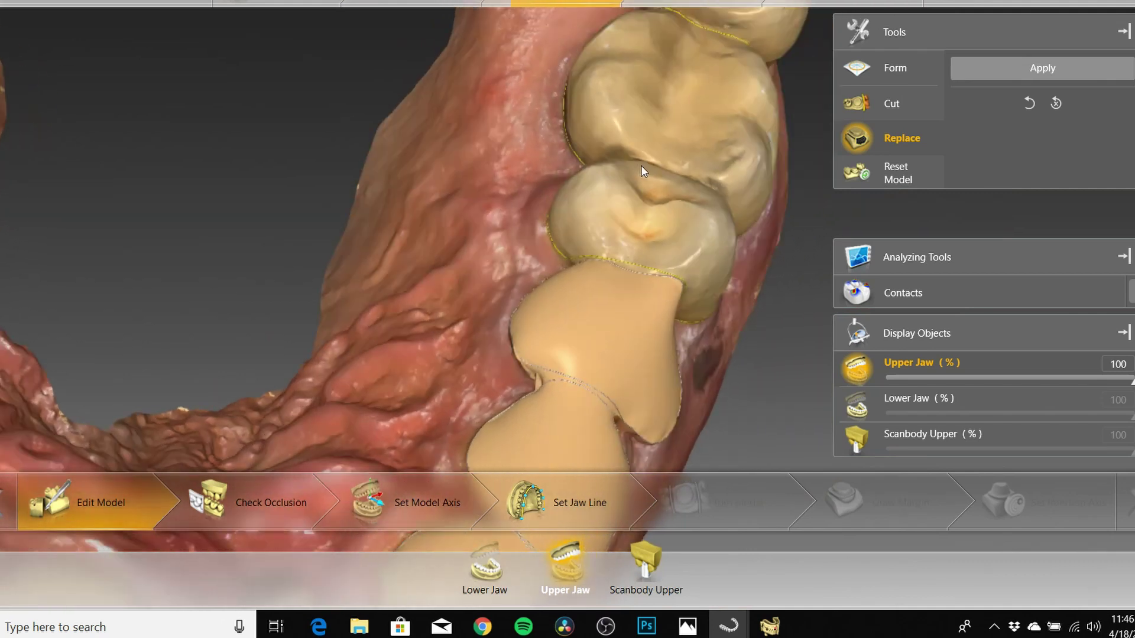
{"action": "scroll", "coordinate": [641, 165], "scroll_direction": "down", "scroll_amount": 3}
{"action": "scroll", "coordinate": [374, 104], "scroll_direction": "up", "scroll_amount": 1}
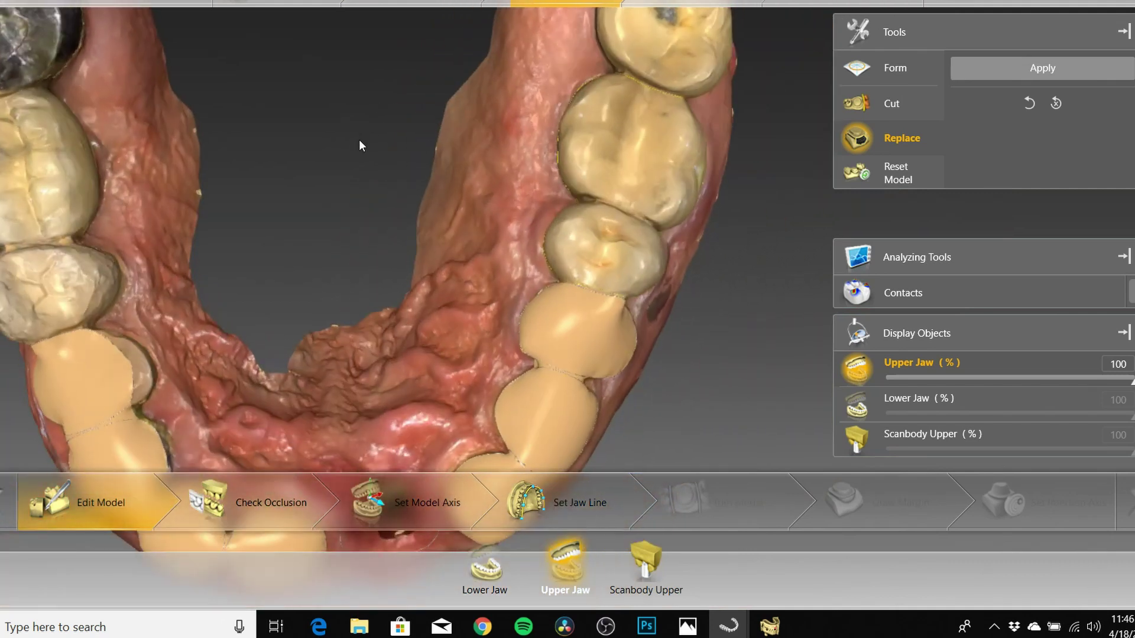
{"action": "left_click", "coordinate": [1057, 68]}
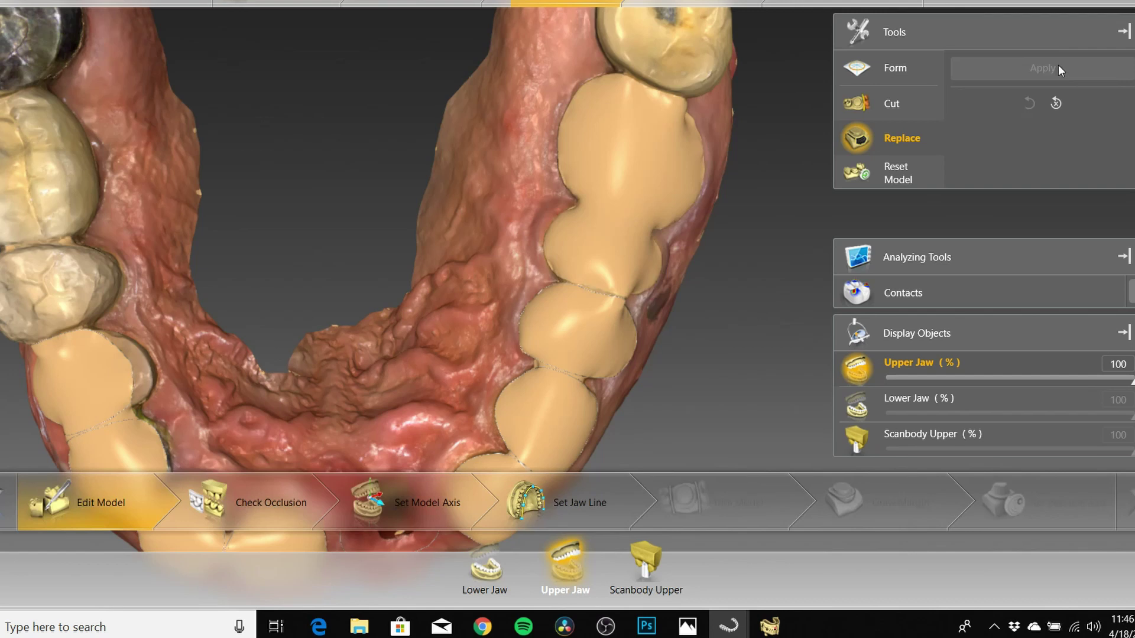
{"action": "scroll", "coordinate": [701, 342], "scroll_direction": "down", "scroll_amount": 5}
{"action": "right_click_drag", "start_coordinate": [701, 343], "coordinate": [693, 313]}
{"action": "scroll", "coordinate": [692, 313], "scroll_direction": "up", "scroll_amount": 5}
{"action": "scroll", "coordinate": [669, 144], "scroll_direction": "up", "scroll_amount": 3}
{"action": "right_click_drag", "start_coordinate": [398, 122], "coordinate": [523, 280]}
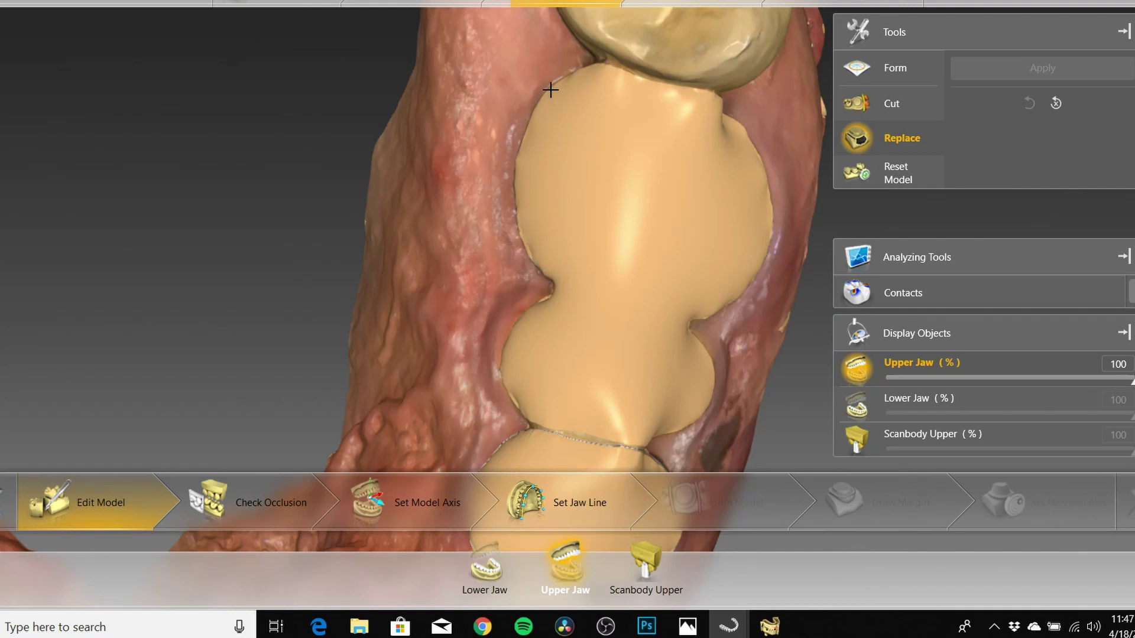
{"action": "right_click_drag", "start_coordinate": [337, 187], "coordinate": [611, 269]}
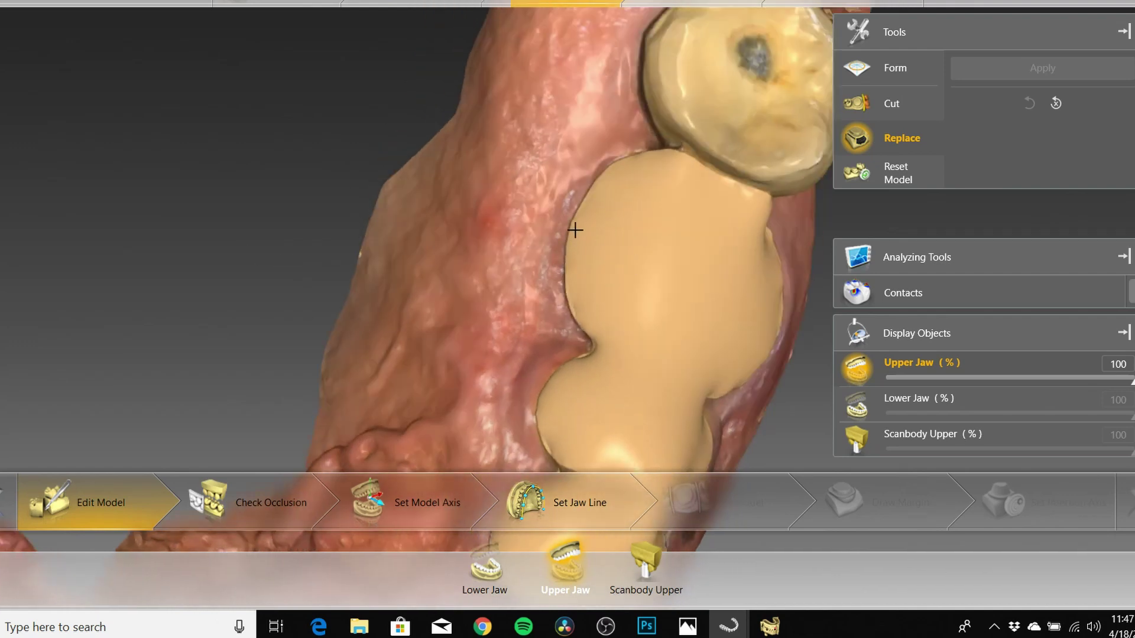
{"action": "right_click_drag", "start_coordinate": [767, 316], "coordinate": [512, 223]}
{"action": "scroll", "coordinate": [597, 306], "scroll_direction": "up", "scroll_amount": 3}
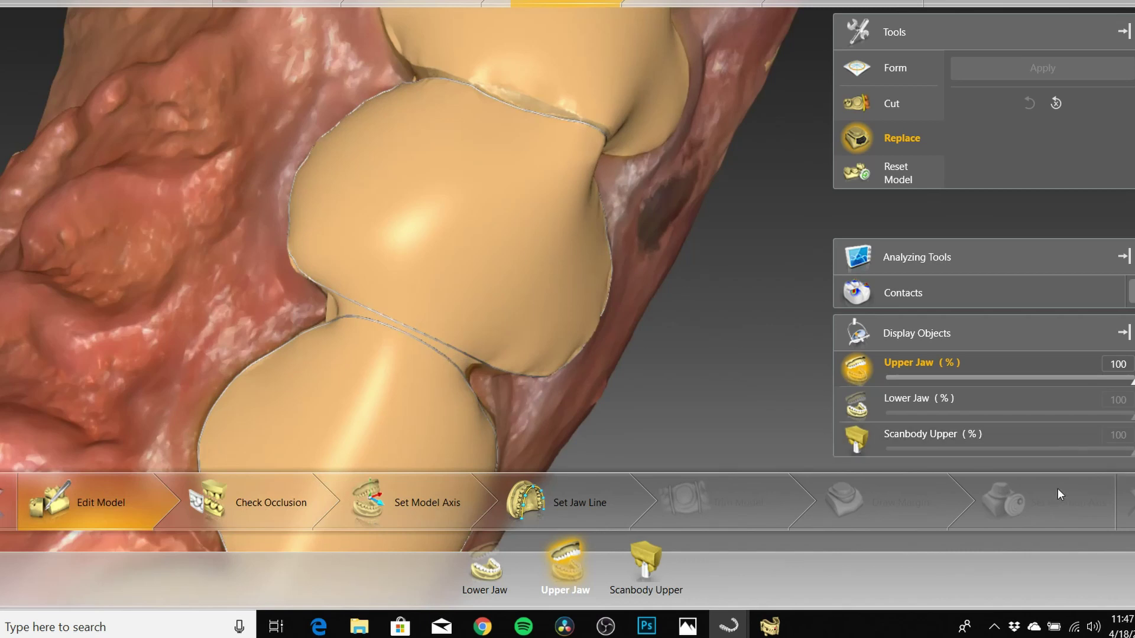
{"action": "right_click_drag", "start_coordinate": [755, 346], "coordinate": [673, 375]}
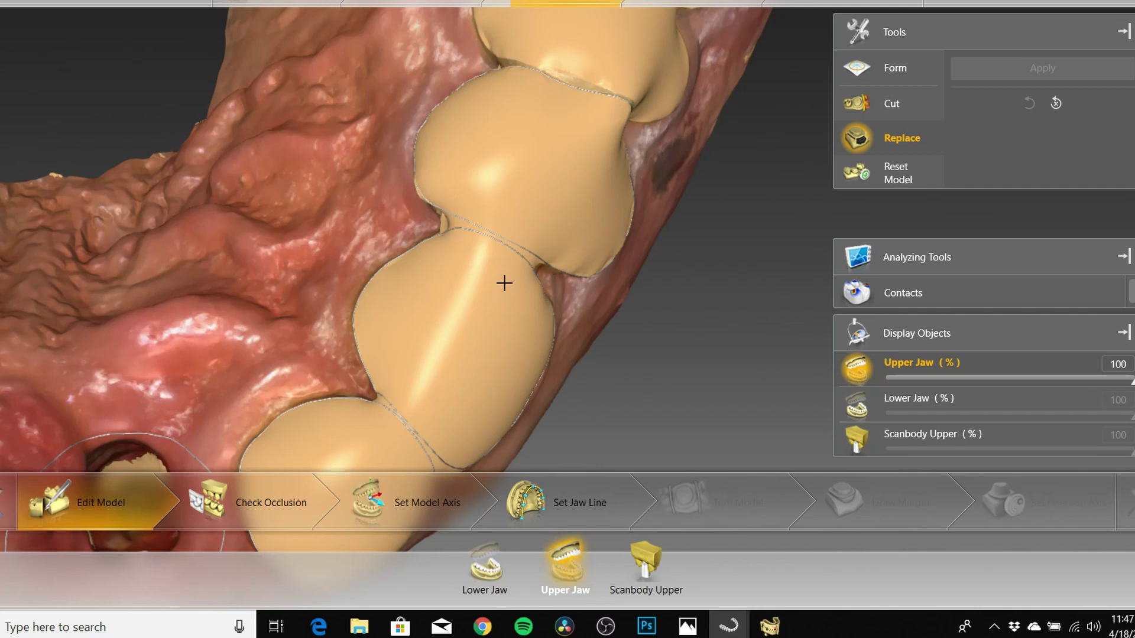
{"action": "right_click_drag", "start_coordinate": [760, 268], "coordinate": [591, 282]}
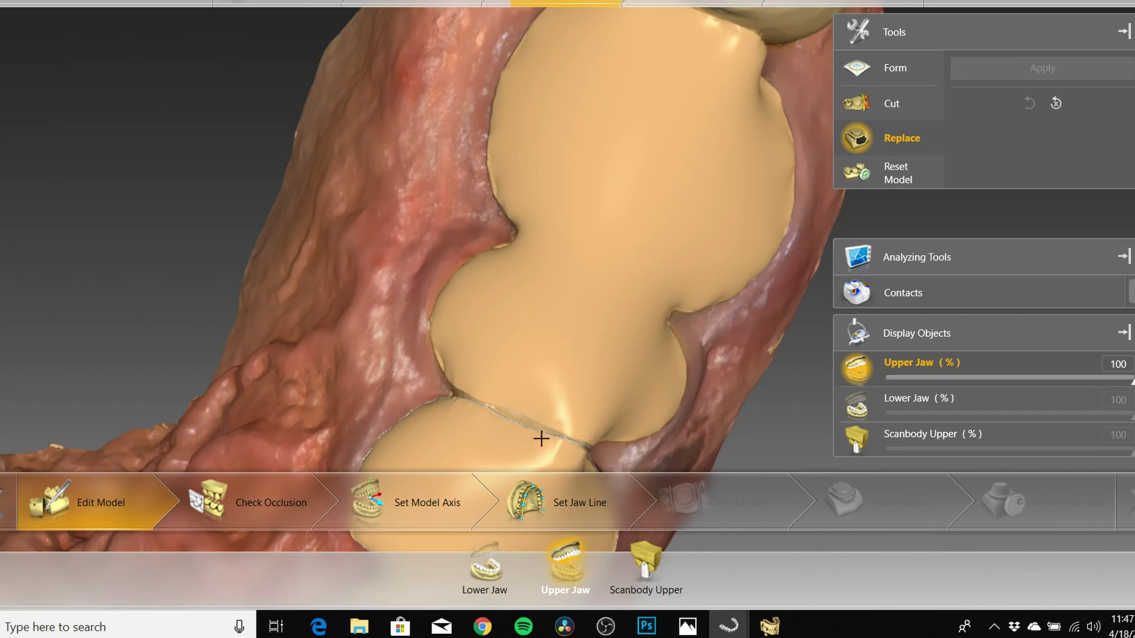
{"action": "scroll", "coordinate": [535, 337], "scroll_direction": "down", "scroll_amount": 5}
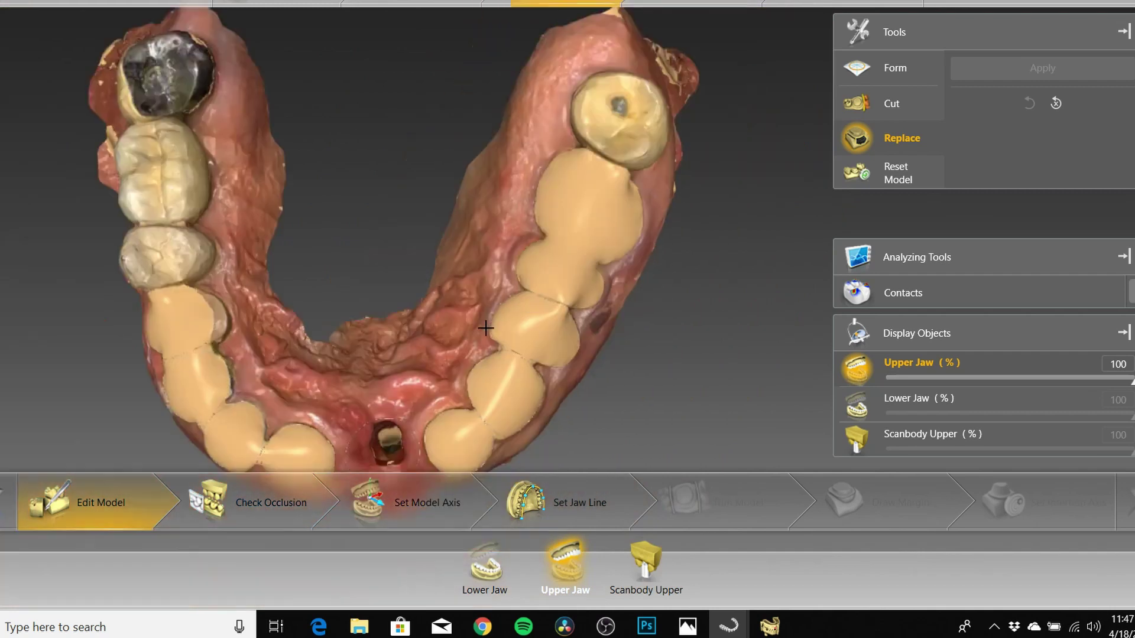
{"action": "right_click_drag", "start_coordinate": [352, 311], "coordinate": [537, 232]}
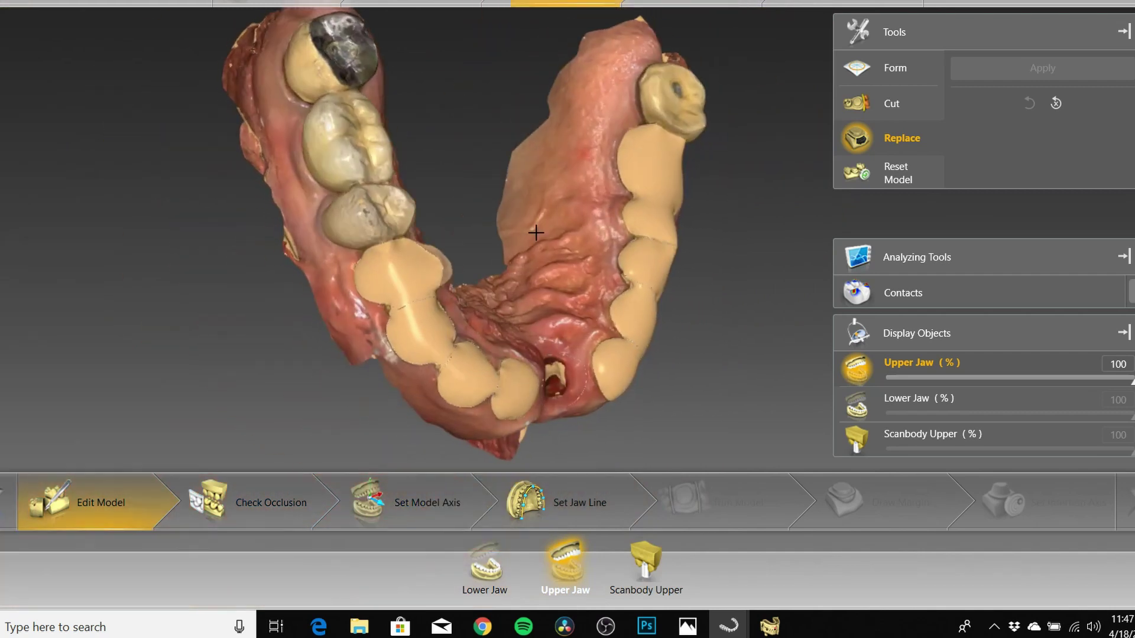
{"action": "scroll", "coordinate": [409, 204], "scroll_direction": "up", "scroll_amount": 3}
{"action": "right_click_drag", "start_coordinate": [409, 204], "coordinate": [657, 388]}
{"action": "scroll", "coordinate": [757, 355], "scroll_direction": "down", "scroll_amount": 5}
{"action": "right_click_drag", "start_coordinate": [756, 355], "coordinate": [787, 105]}
{"action": "scroll", "coordinate": [532, 131], "scroll_direction": "up", "scroll_amount": 5}
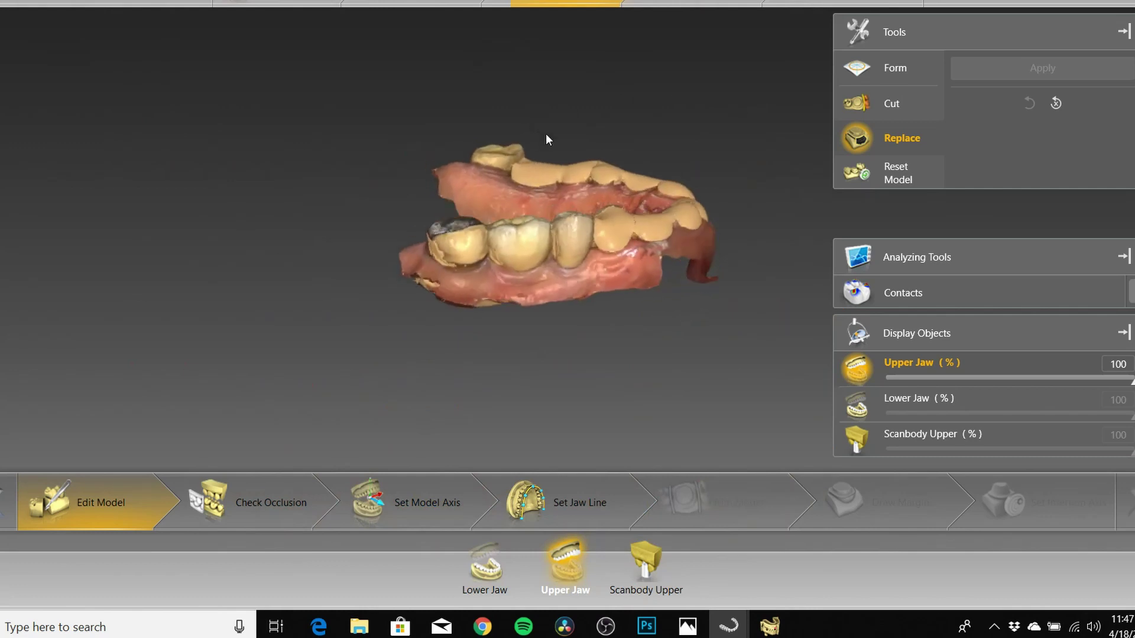
{"action": "scroll", "coordinate": [547, 249], "scroll_direction": "up", "scroll_amount": 2}
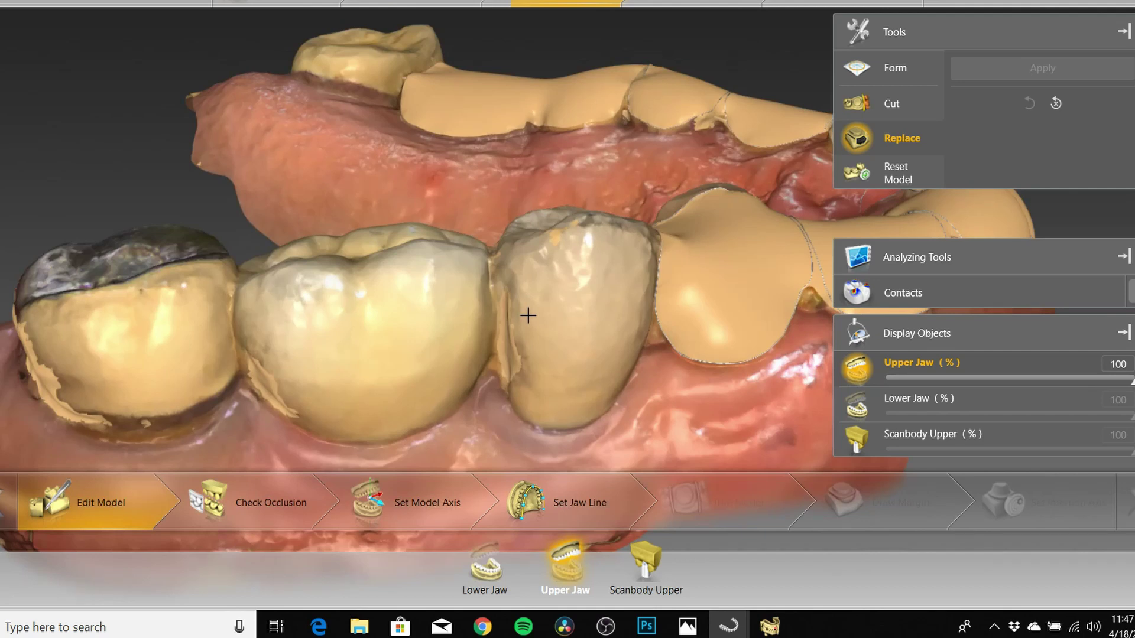
Step: Switch the Form tool to Remove from the model's context menu, with 1.03 mm size and 100% strength
{"action": "right_click", "coordinate": [527, 316]}
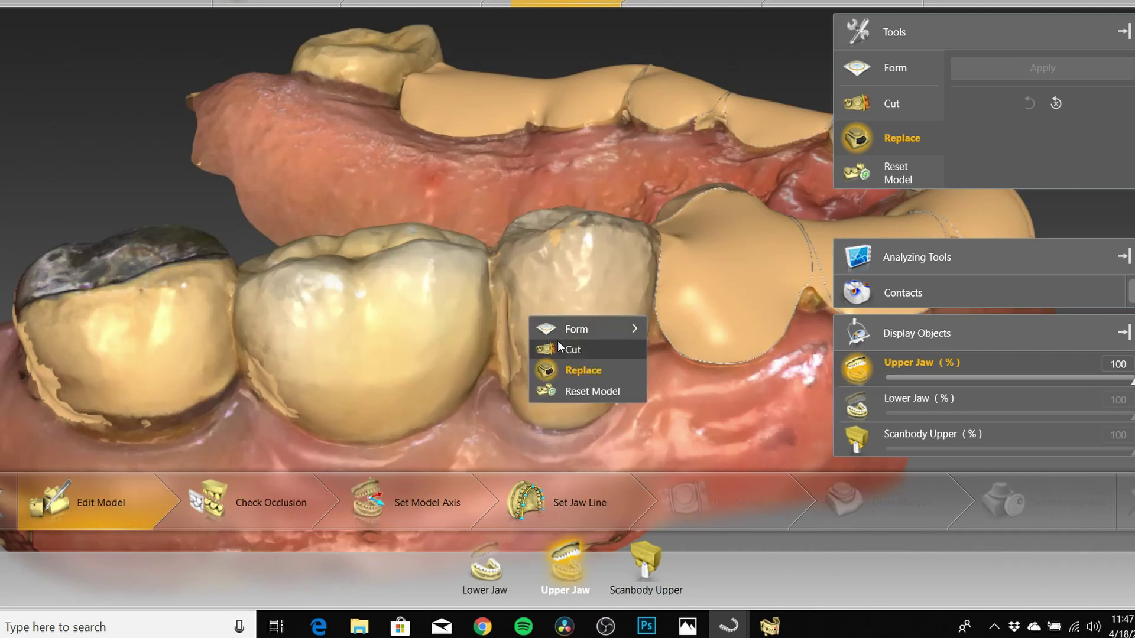
{"action": "mouse_move", "coordinate": [566, 337]}
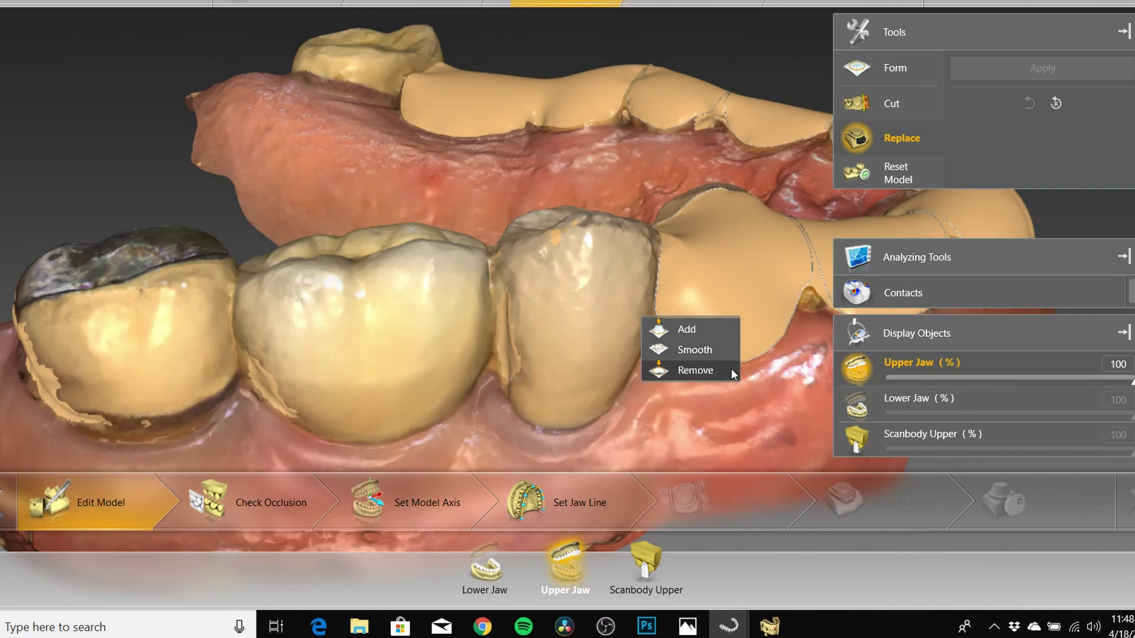
{"action": "left_click", "coordinate": [695, 370]}
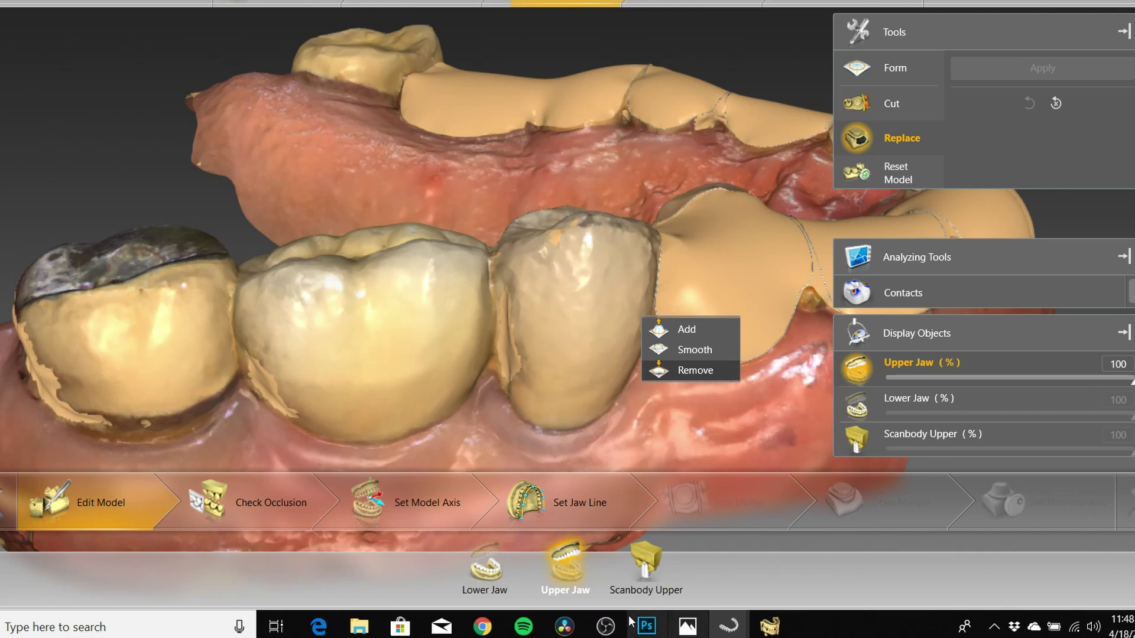
{"action": "left_click", "coordinate": [619, 634]}
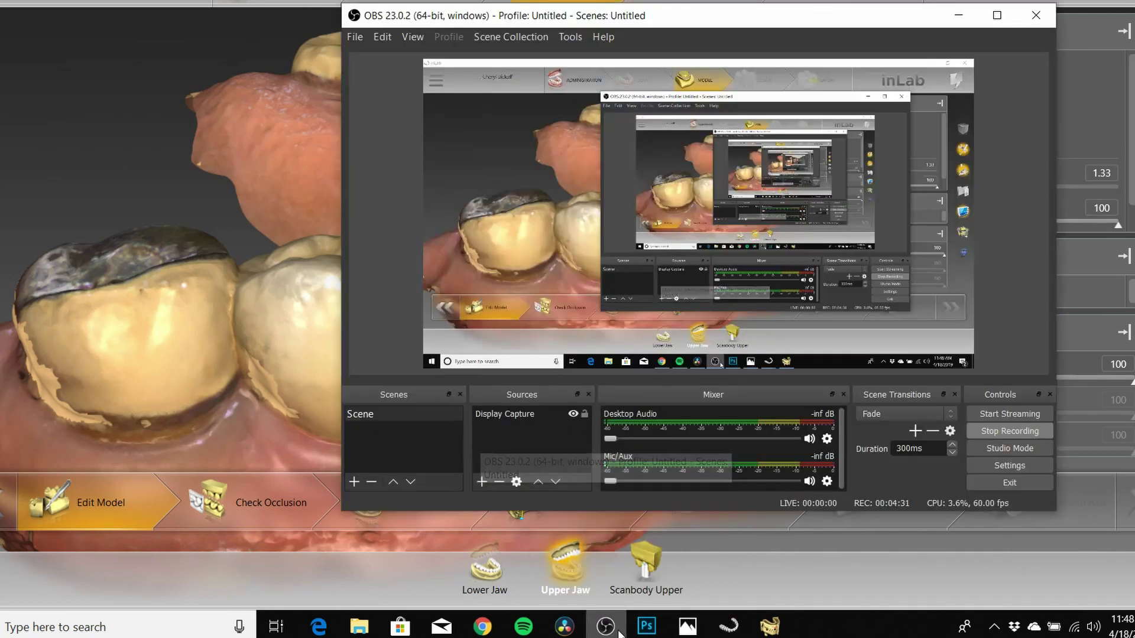
{"action": "left_click", "coordinate": [618, 633]}
{"action": "scroll", "coordinate": [539, 326], "scroll_direction": "down", "scroll_amount": 3}
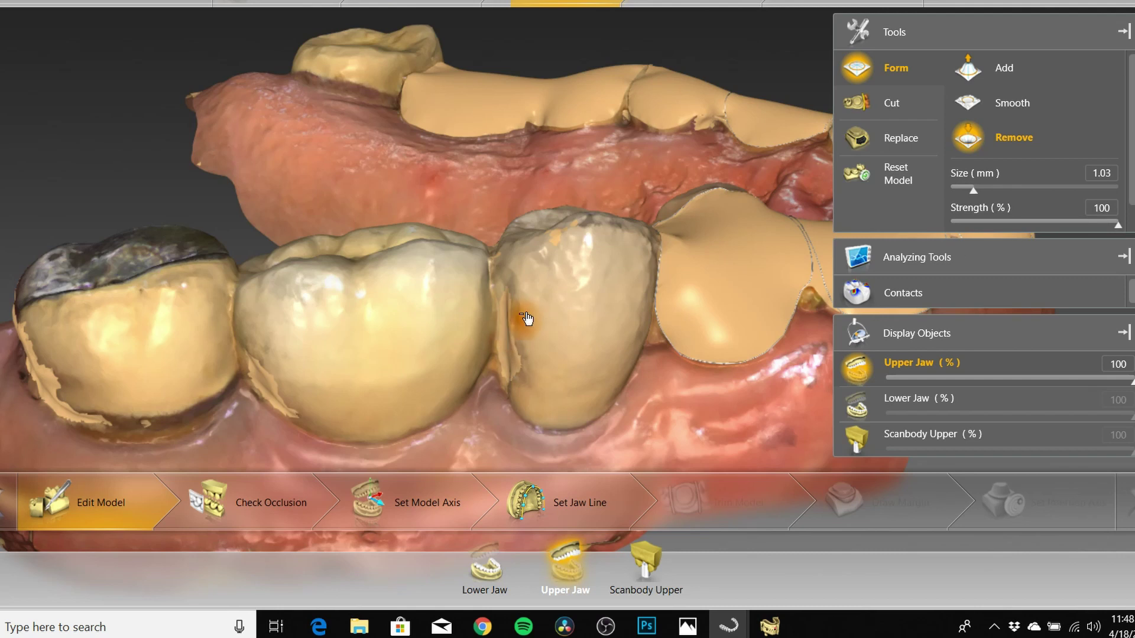
Step: Set the Remove brush to 1.18 mm and carve the artifact out of the tooth's interproximal groove
{"action": "scroll", "coordinate": [524, 292], "scroll_direction": "down", "scroll_amount": 1}
{"action": "scroll", "coordinate": [524, 292], "scroll_direction": "up", "scroll_amount": 3}
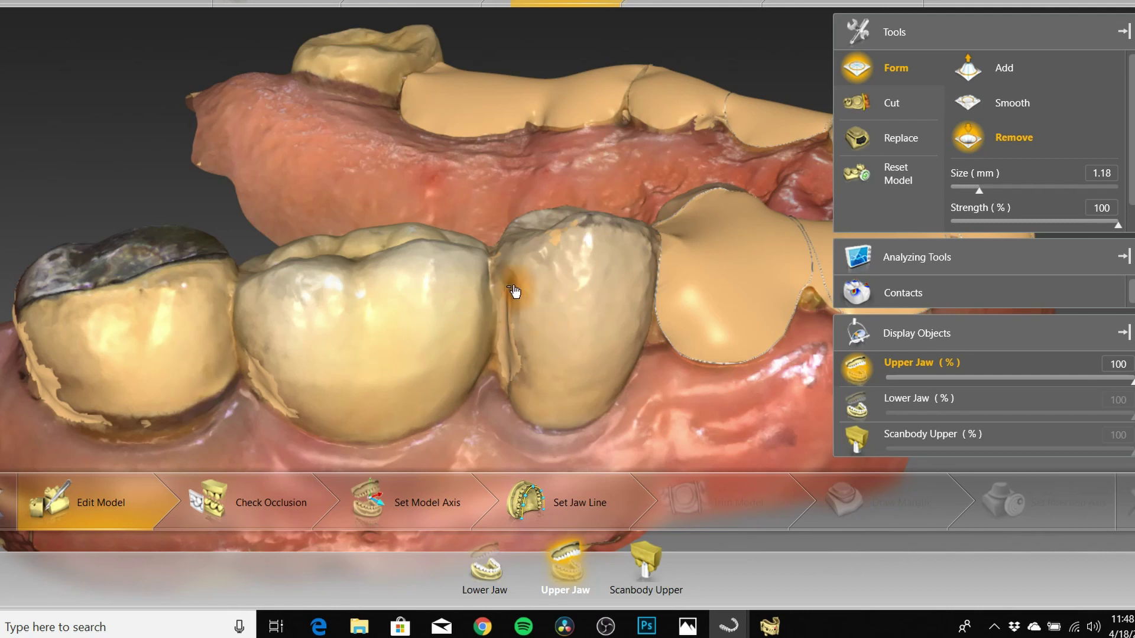
{"action": "mouse_move", "coordinate": [518, 285]}
{"action": "left_mouse_down"}
{"action": "mouse_move", "coordinate": [528, 396]}
{"action": "mouse_move", "coordinate": [597, 401]}
{"action": "mouse_move", "coordinate": [635, 332]}
{"action": "mouse_move", "coordinate": [649, 184]}
{"action": "left_mouse_up"}
{"action": "scroll", "coordinate": [594, 65], "scroll_direction": "down", "scroll_amount": 3}
{"action": "right_click_drag", "start_coordinate": [596, 63], "coordinate": [446, 262]}
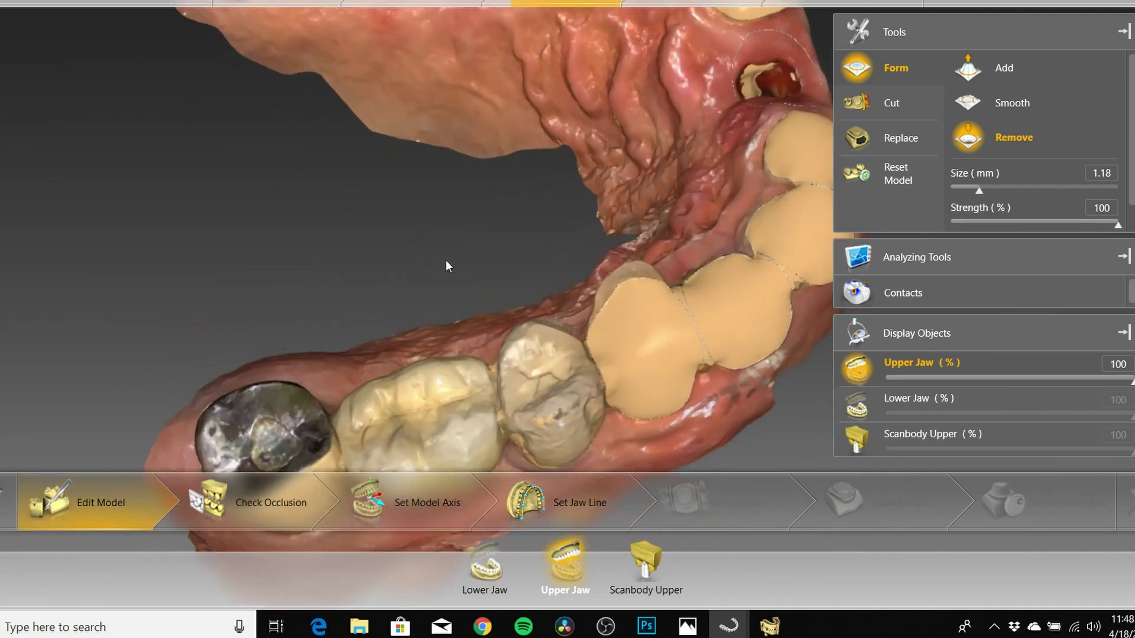
{"action": "scroll", "coordinate": [421, 167], "scroll_direction": "up", "scroll_amount": 5}
{"action": "scroll", "coordinate": [467, 266], "scroll_direction": "up", "scroll_amount": 1}
{"action": "scroll", "coordinate": [450, 331], "scroll_direction": "down", "scroll_amount": 1}
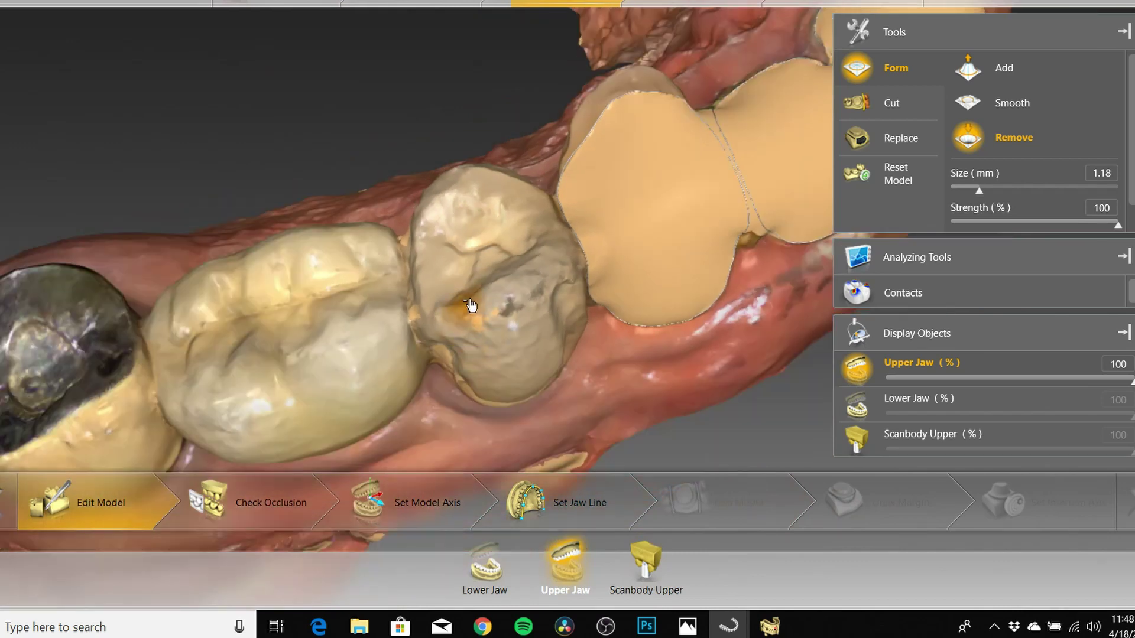